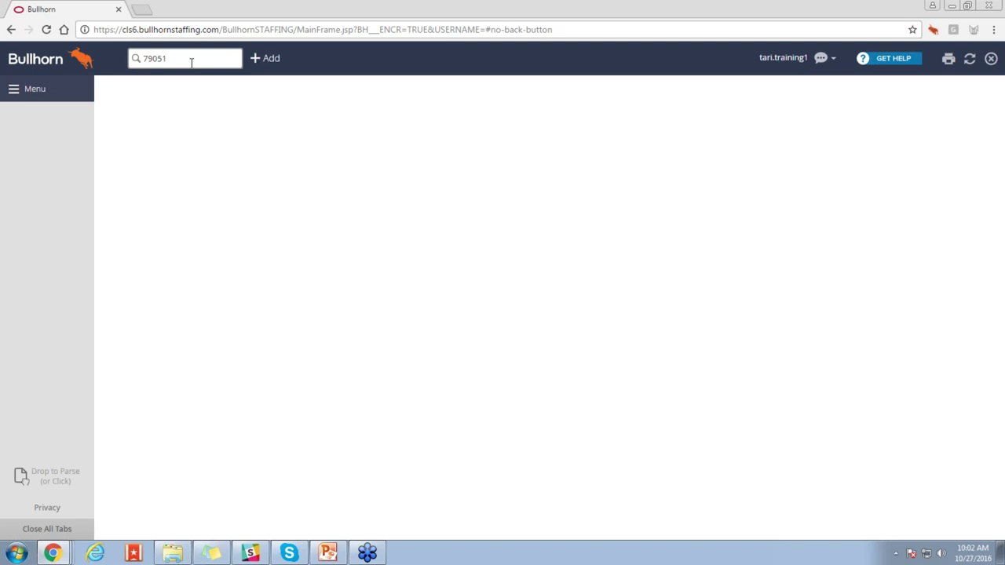
Search for placement 79051, open its record and view its change requests.
left_click(191, 63)
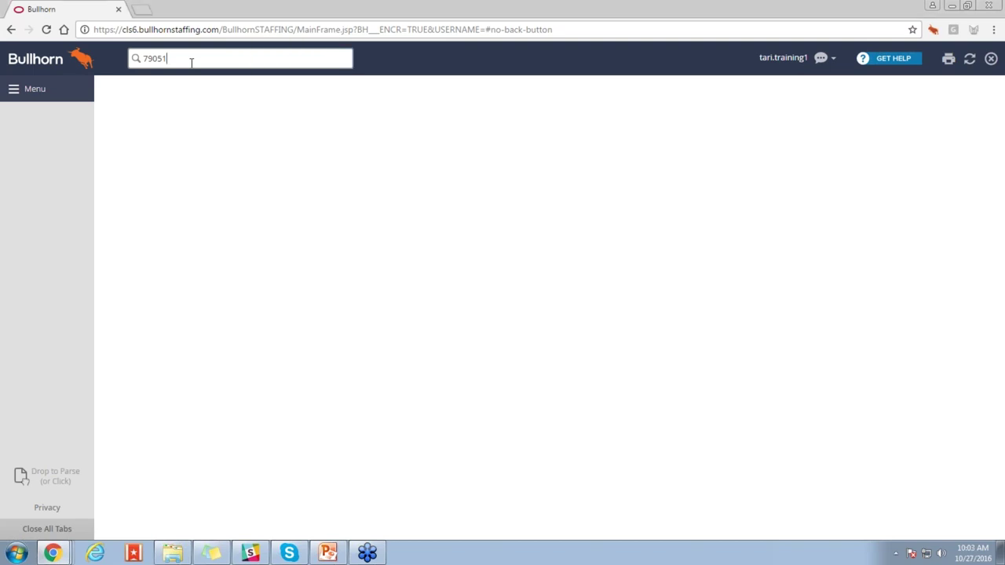
key("Return")
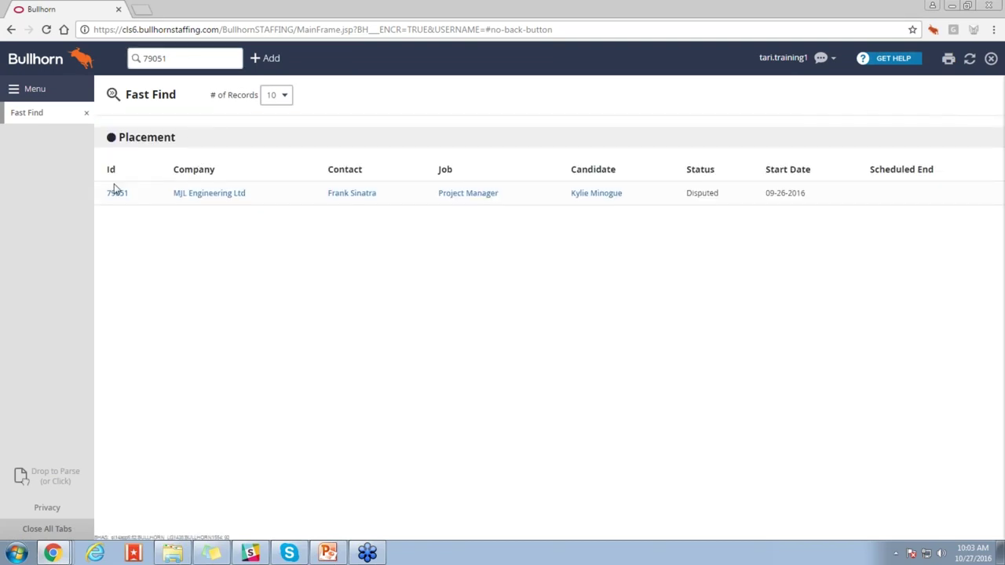
left_click(117, 193)
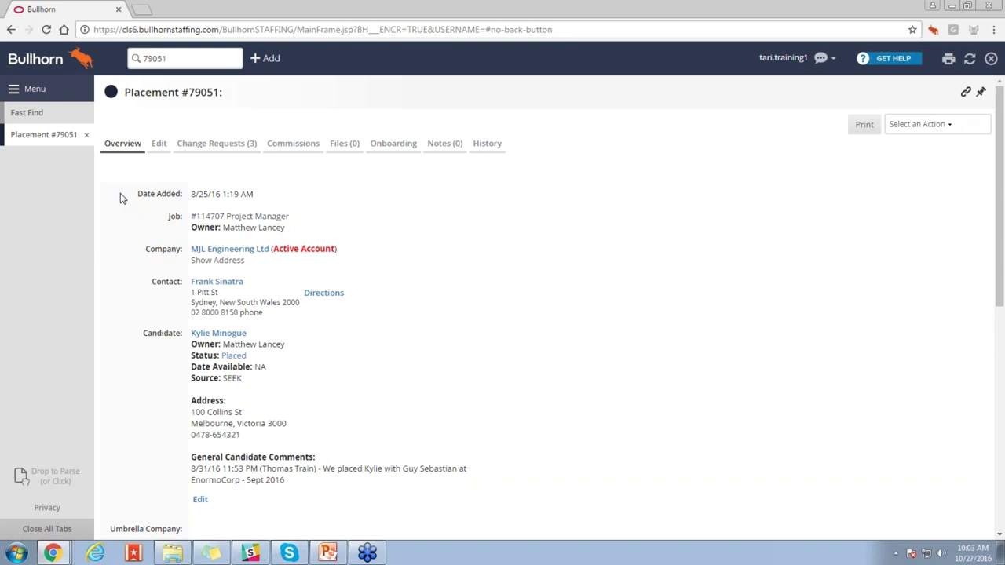
left_click(231, 148)
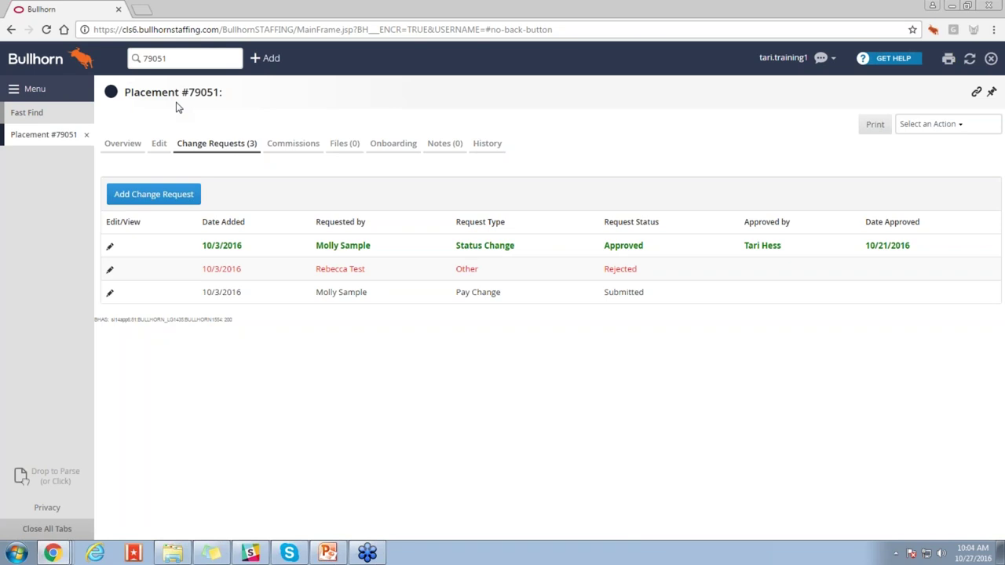
Open the Change Request List and sort it by Change Request Id in descending order.
left_click(57, 93)
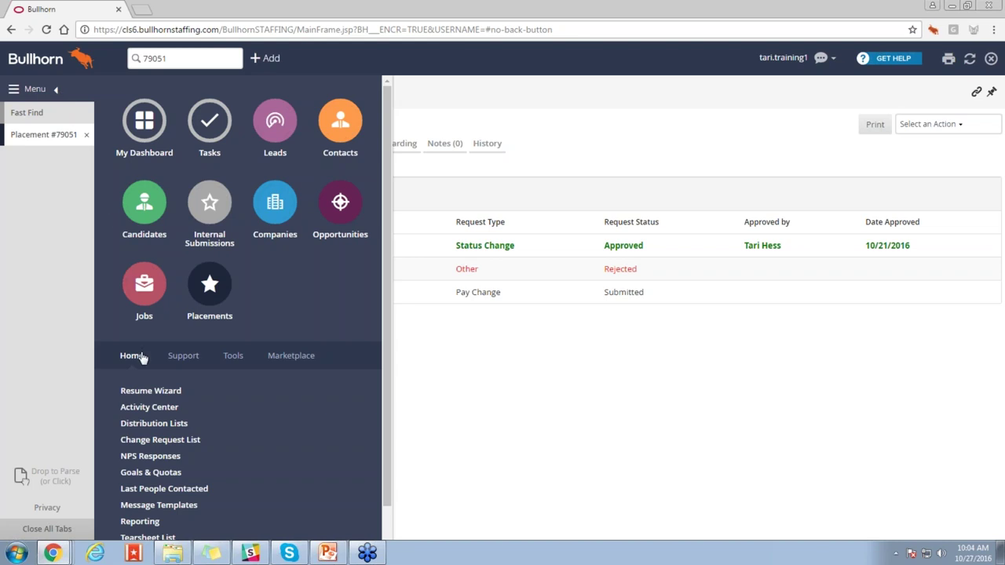
left_click(140, 442)
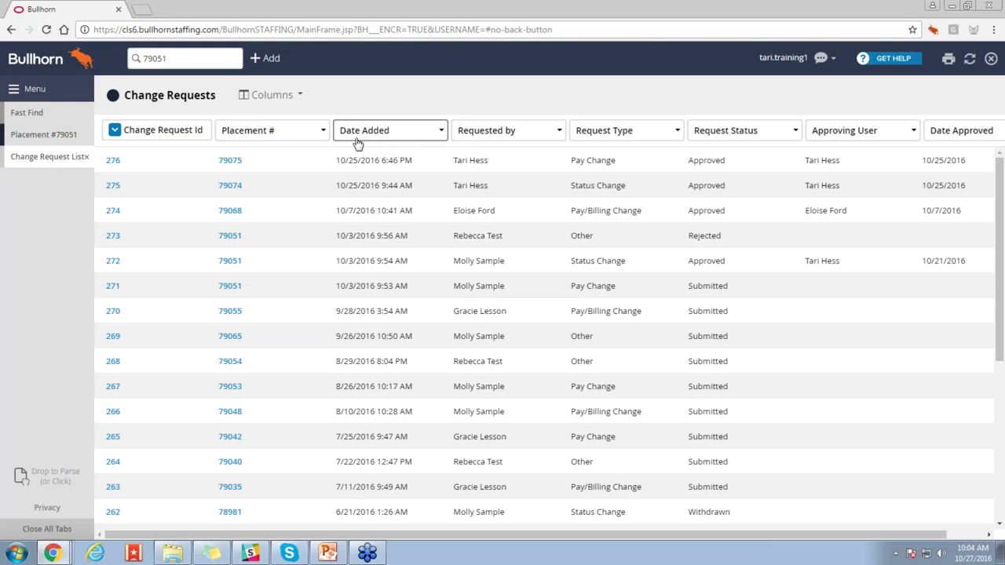
left_click(188, 140)
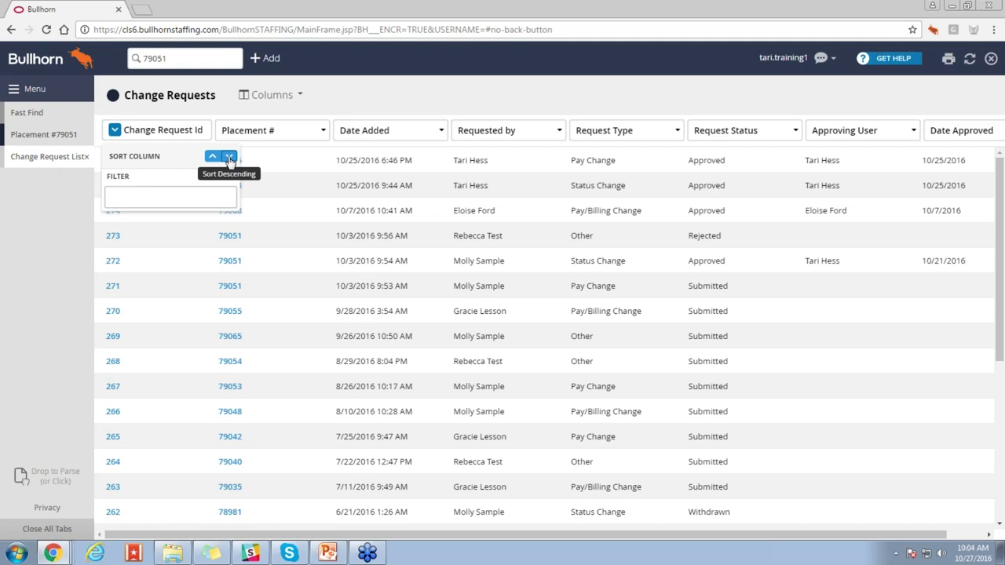
left_click(229, 159)
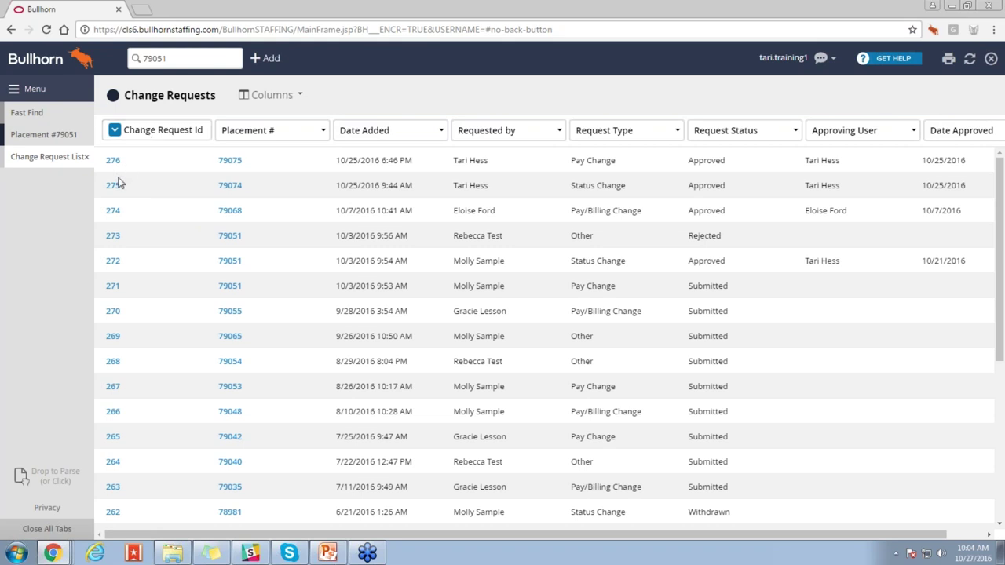
Review change request 271 for placement 79051, set its Request Status to Approved and save it.
left_click(113, 287)
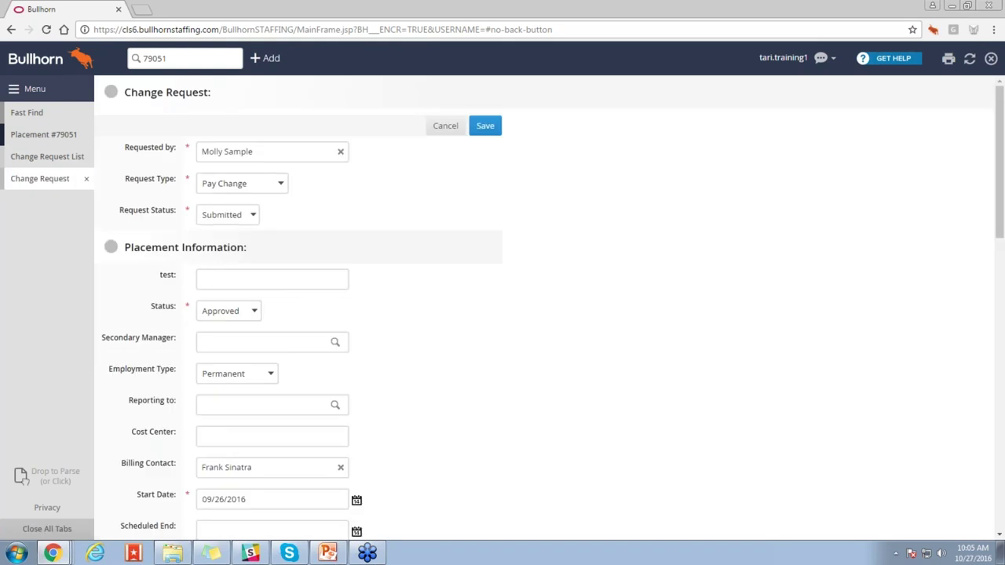
scroll(330, 254, "down", 2)
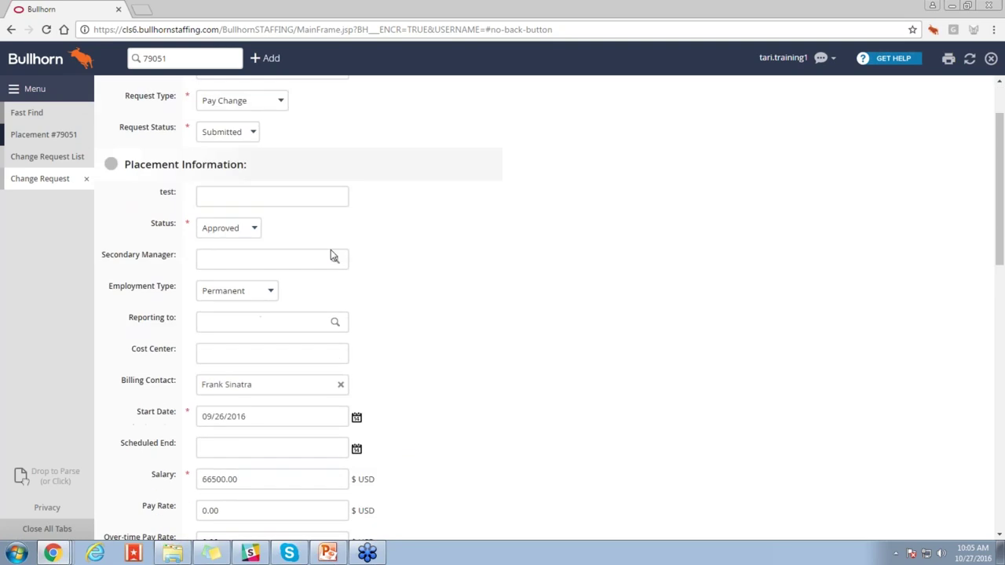
scroll(396, 272, "down", 1)
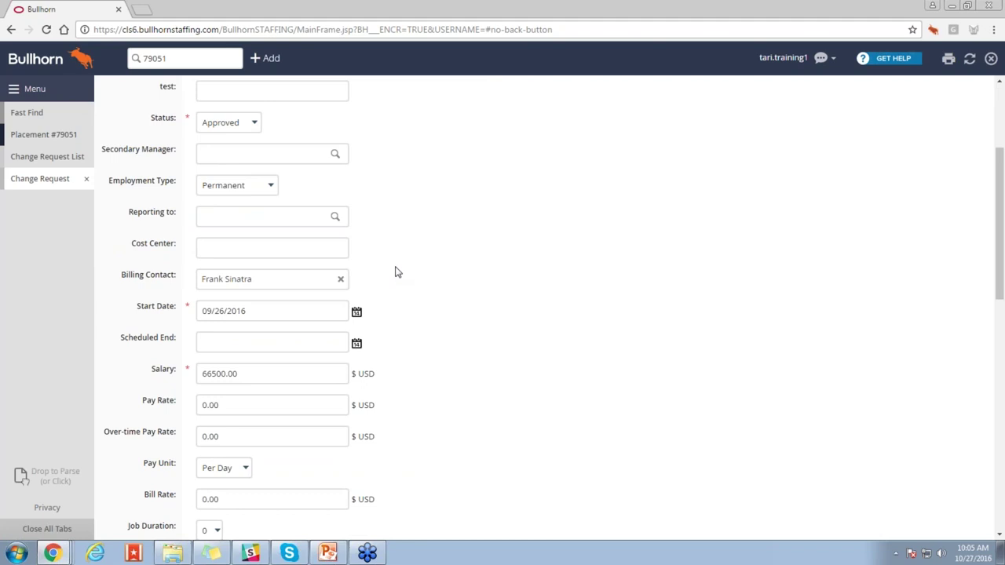
scroll(397, 272, "up", 3)
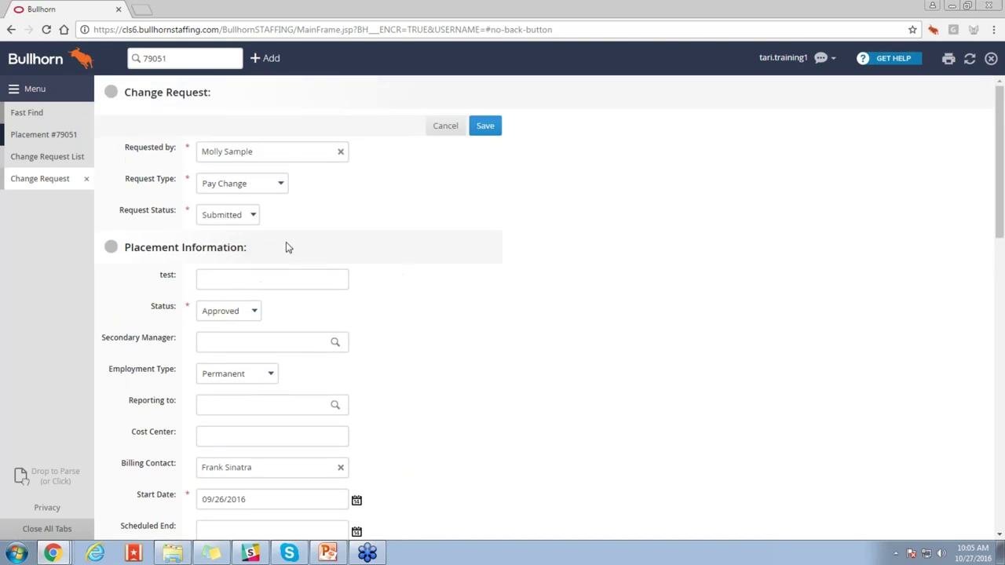
left_click(253, 217)
left_click(253, 255)
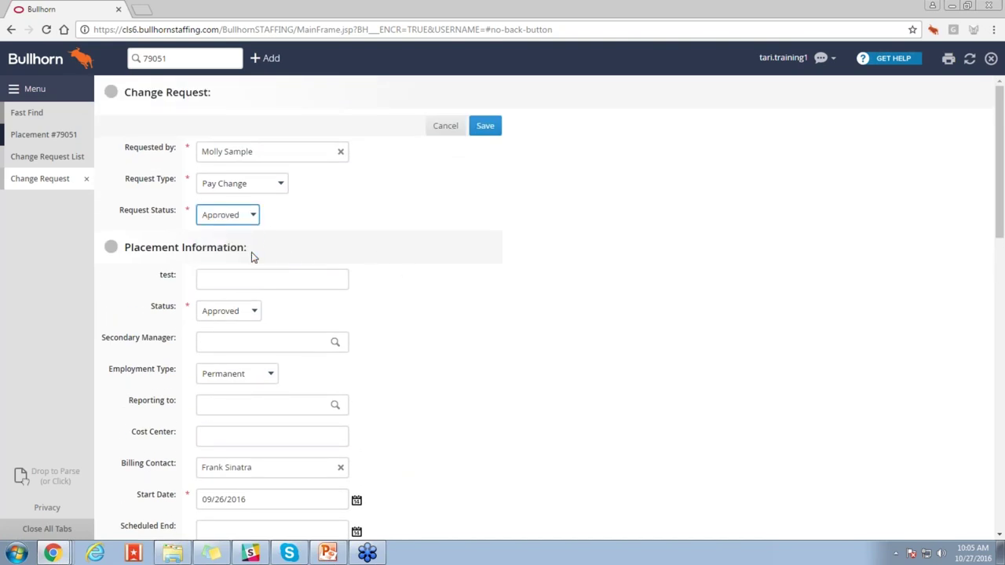
left_click(487, 128)
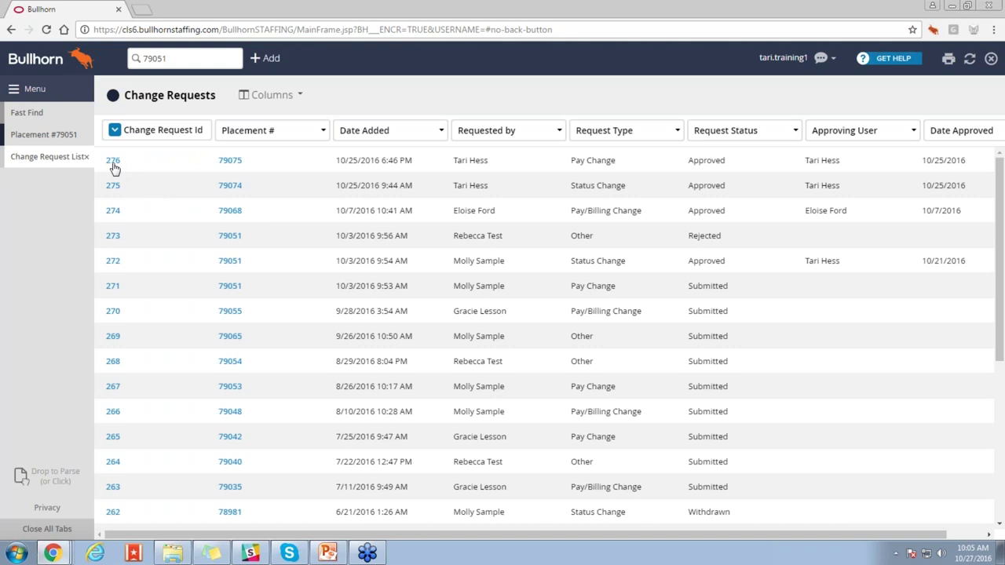
Open change request 276, cancel out of it, and view the change requests on its placement 79075.
left_click(113, 164)
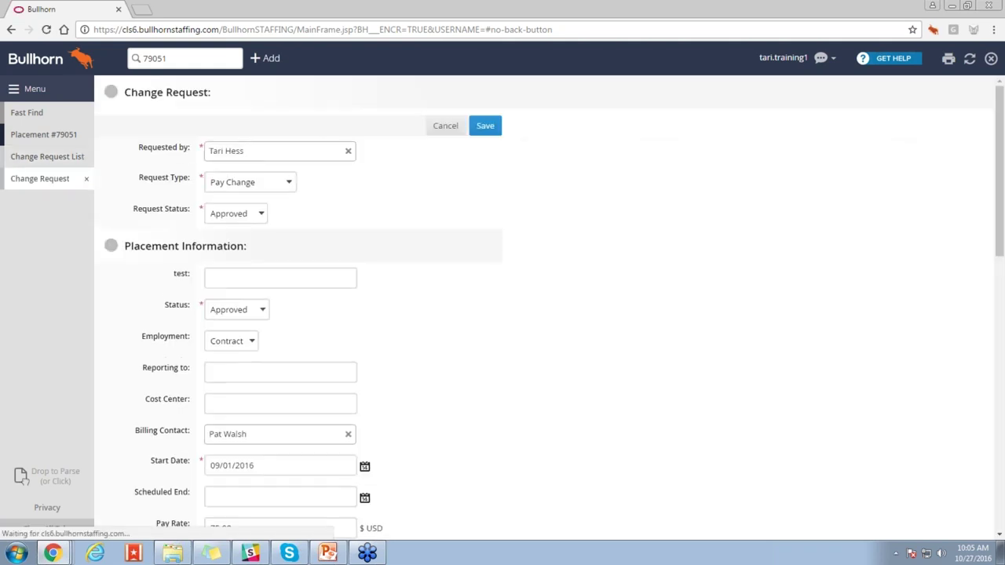
left_click(446, 125)
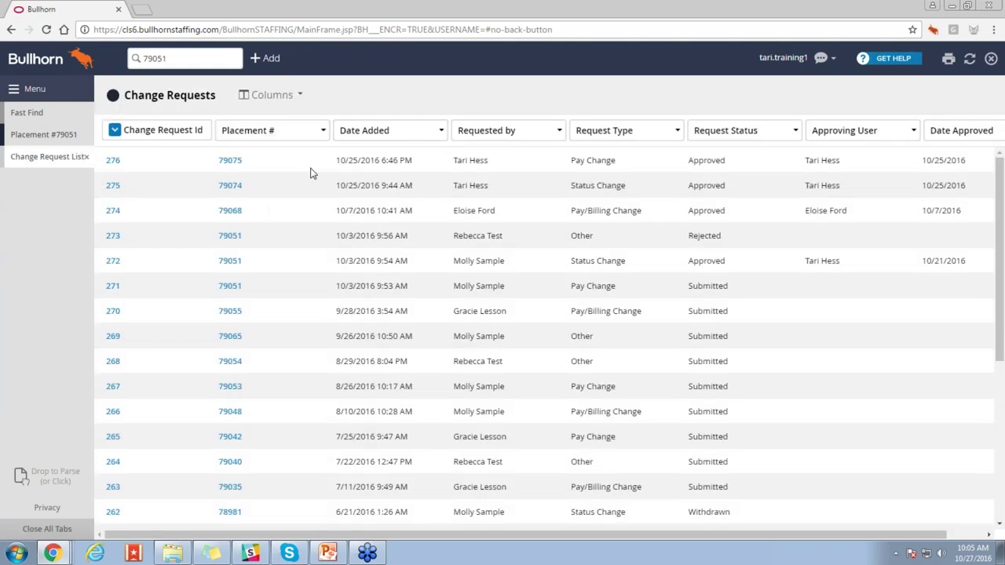
left_click(230, 161)
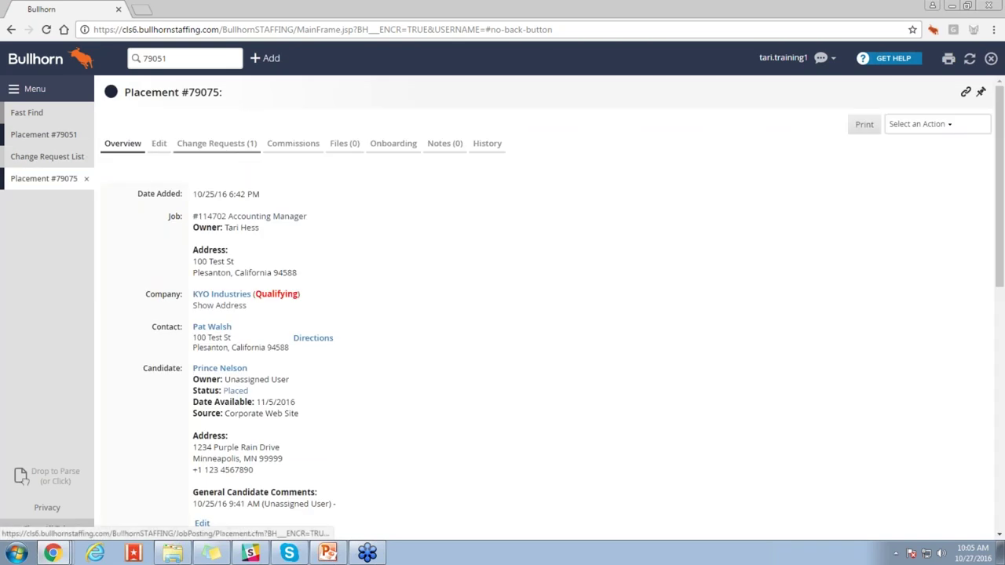
left_click(216, 144)
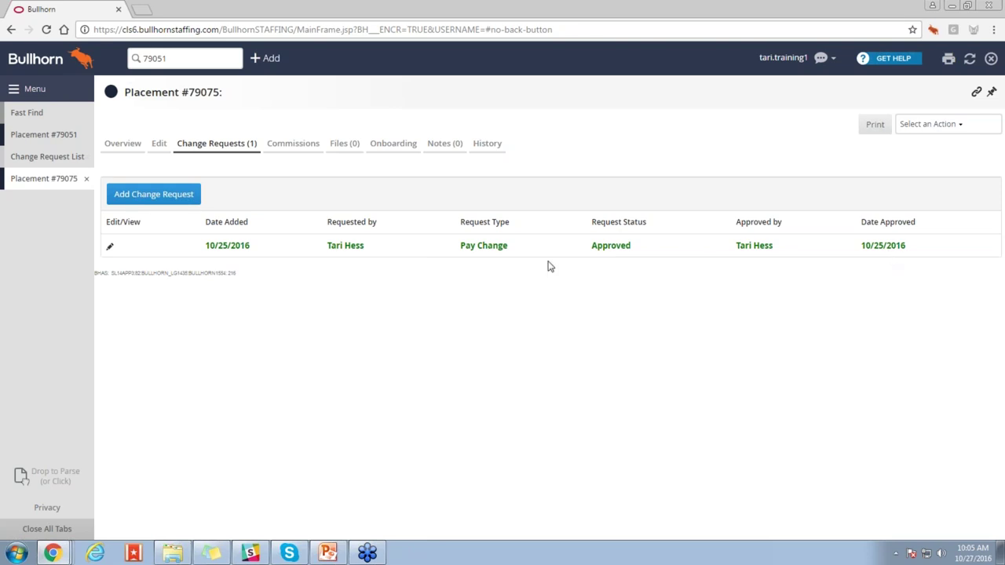
Filter the Change Request List by the Submitted request status, then open change request 269 for review and close it.
left_click(45, 160)
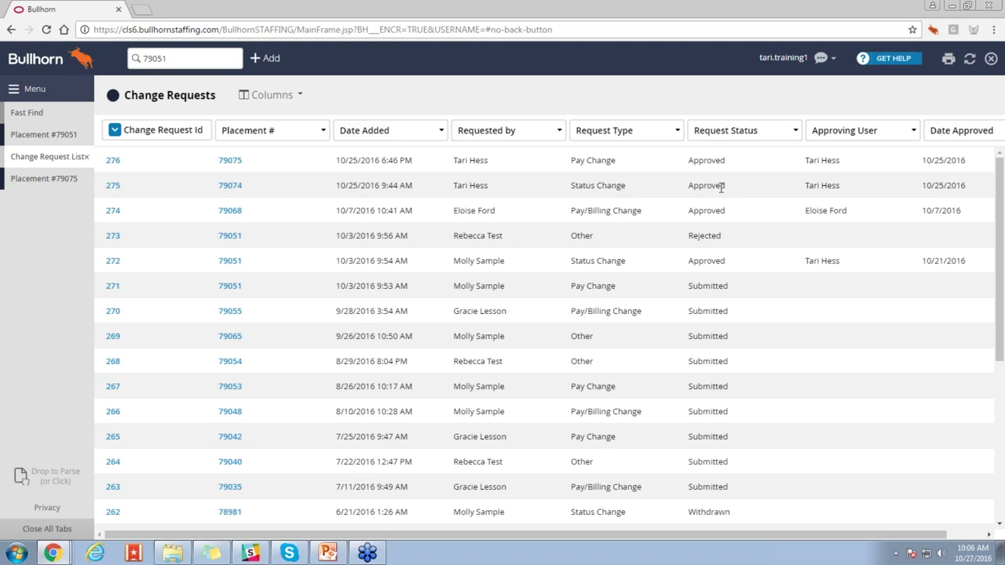
left_click(762, 135)
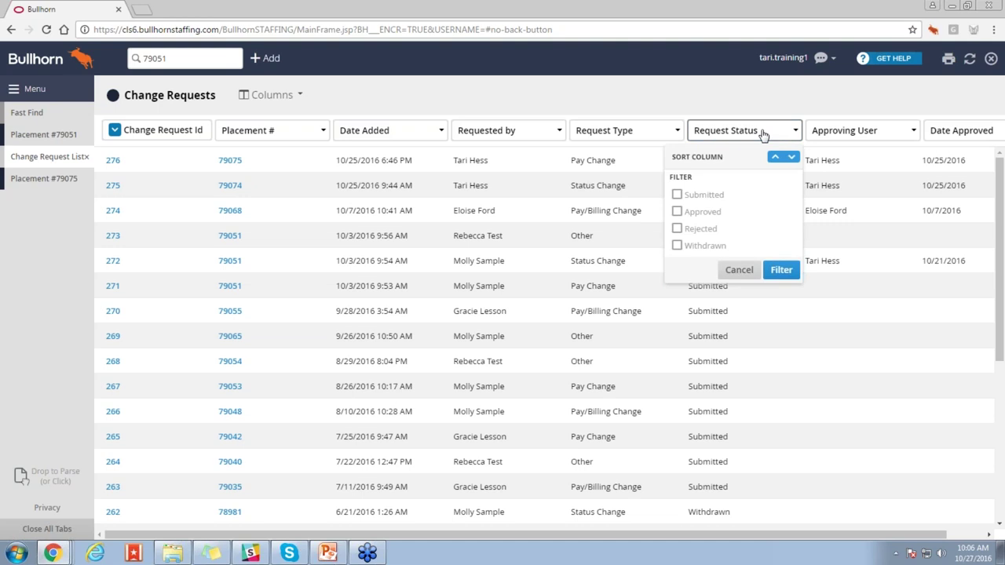
left_click(718, 197)
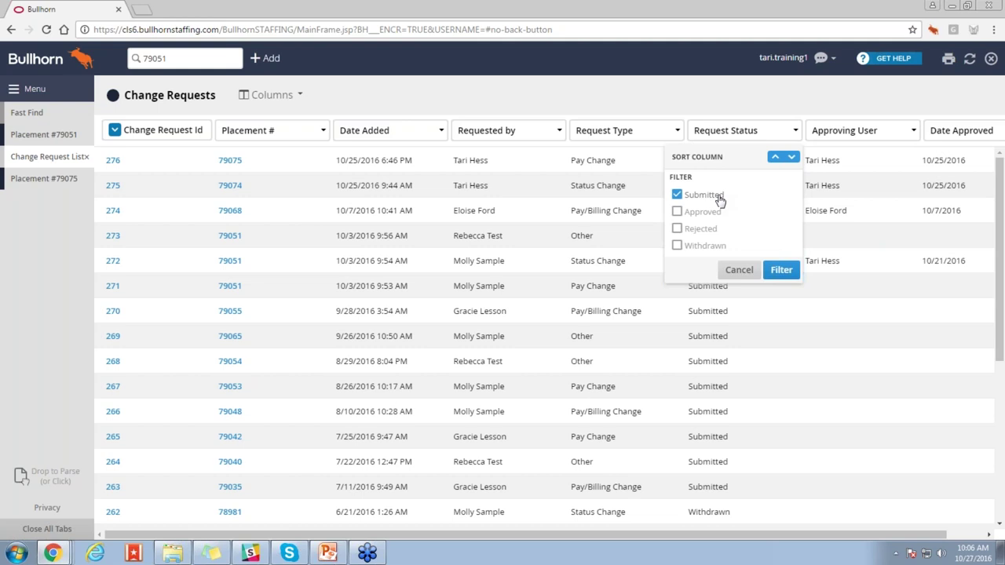
left_click(782, 269)
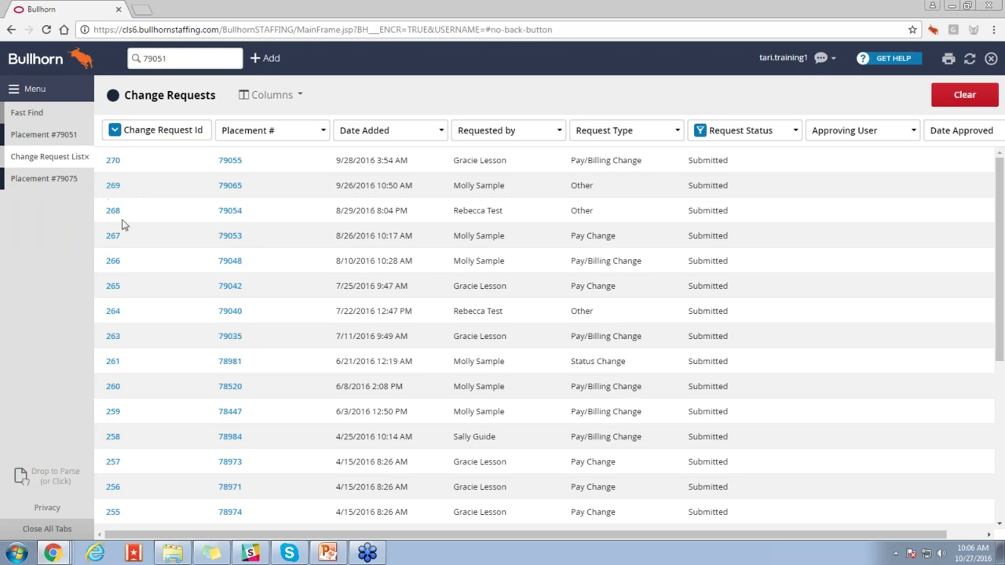
left_click(114, 186)
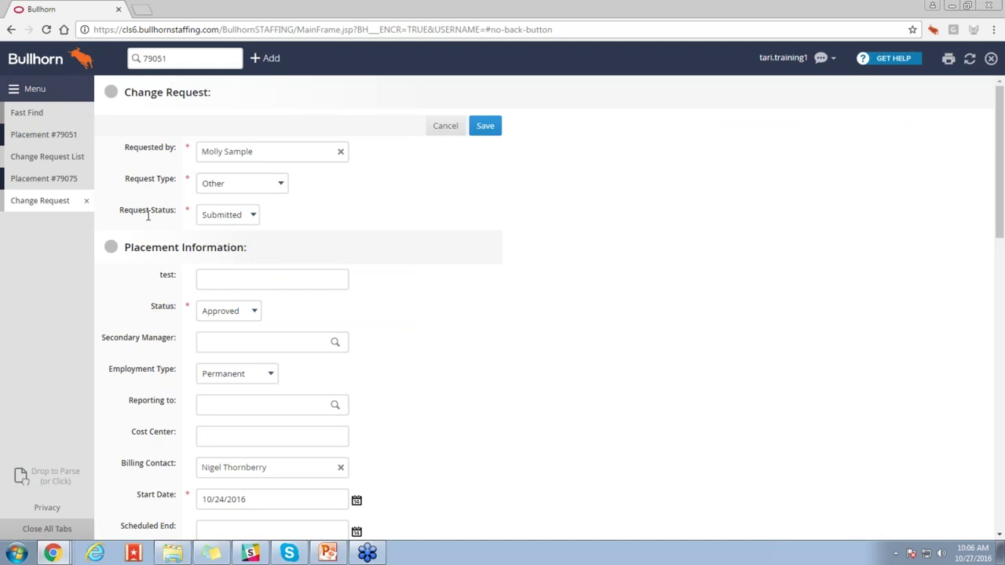
left_click(87, 200)
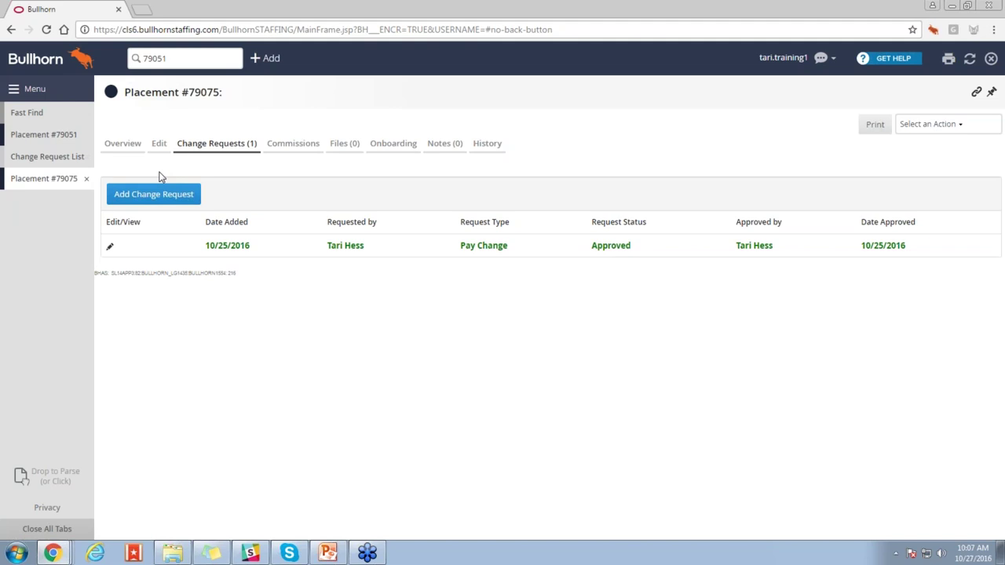
Open My Dashboard and browse the available dashboard cards without adding one.
left_click(58, 93)
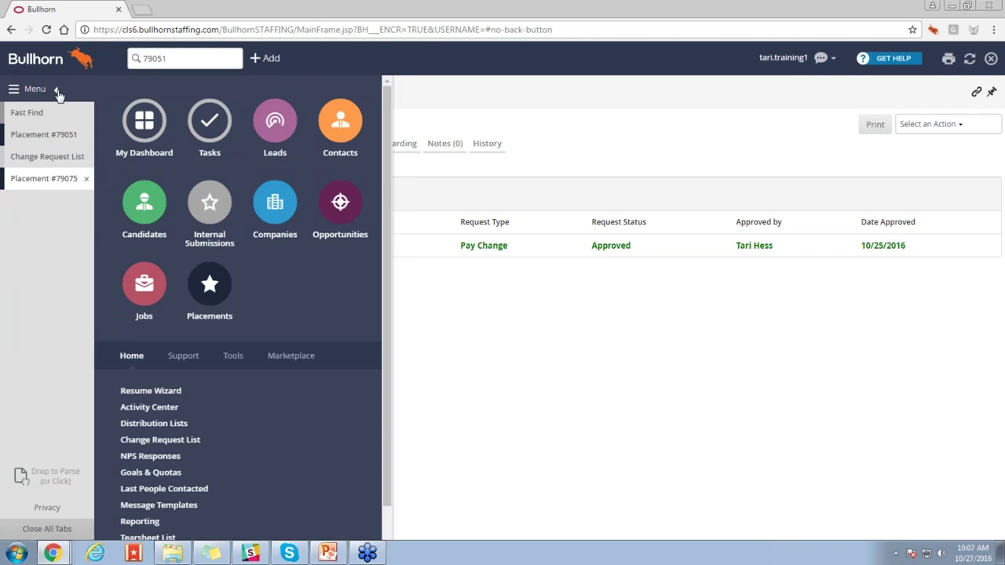
left_click(145, 120)
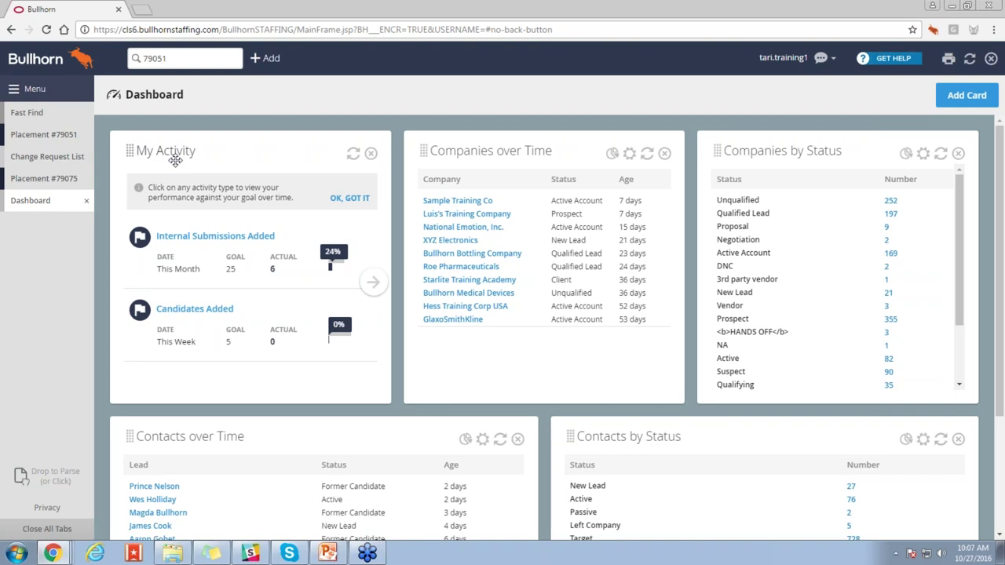
left_click(963, 94)
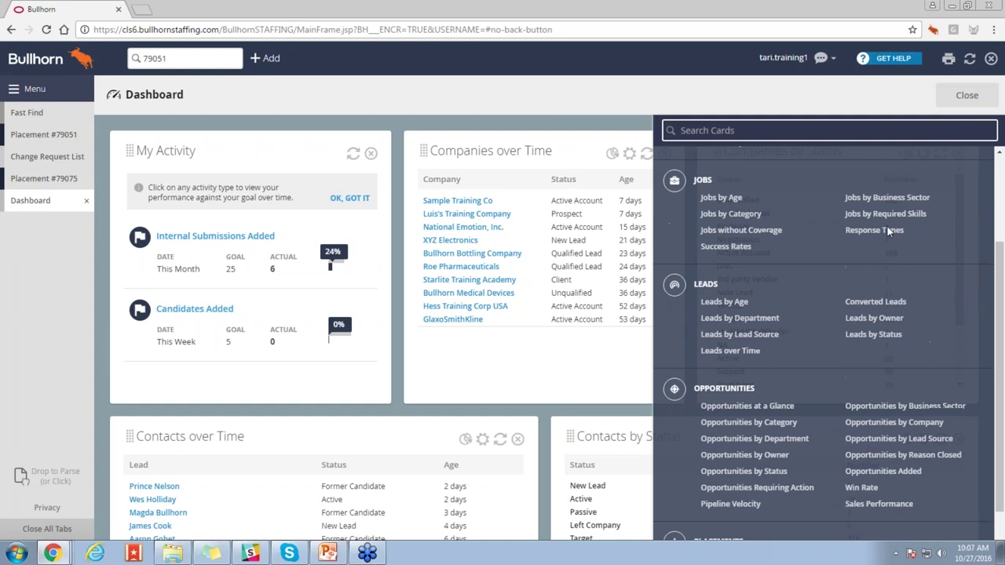
scroll(887, 225, "down", 3)
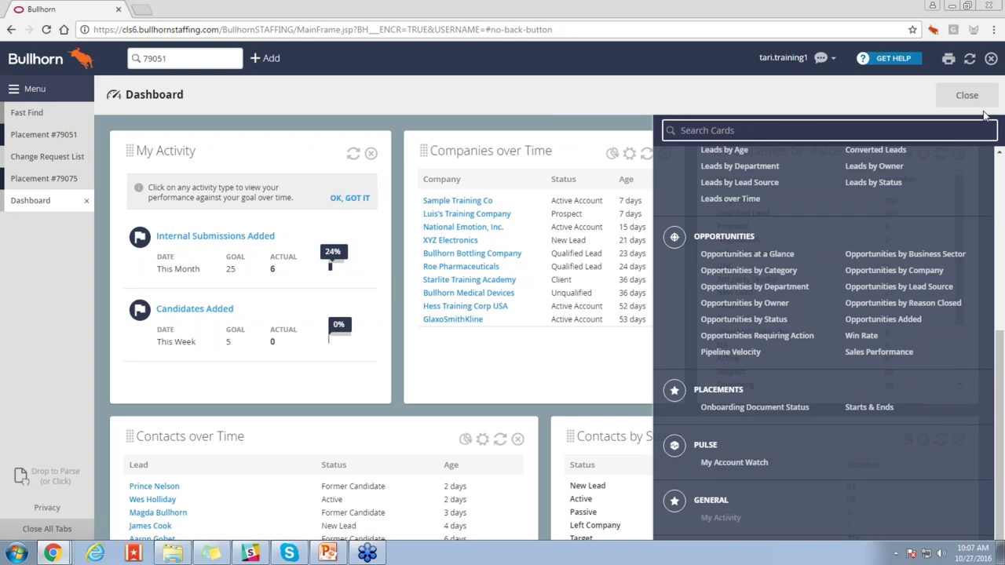
left_click(967, 95)
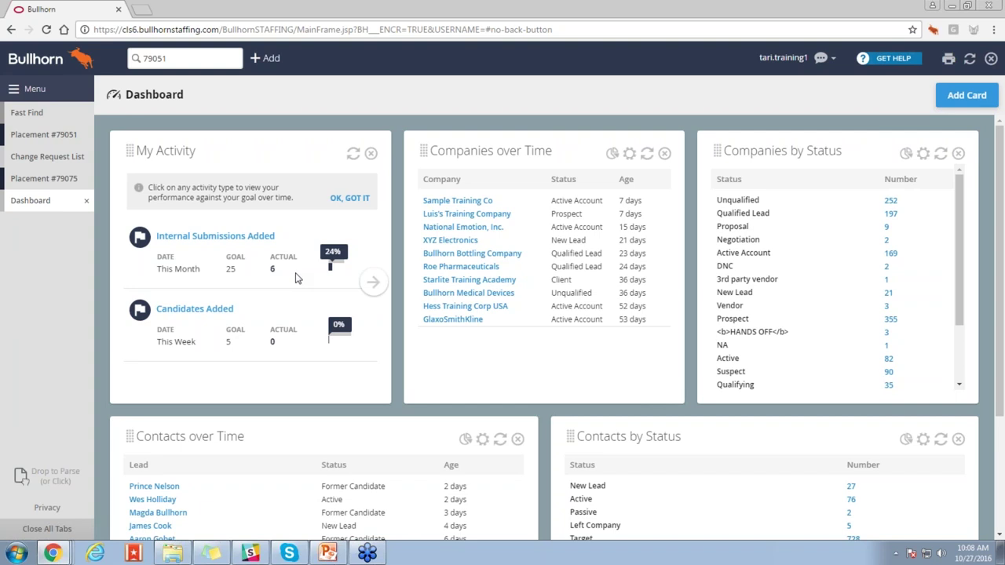
Open the Candidates Added graph in the My Activity card and inspect the weekly goal and actual figures for October.
left_click(197, 309)
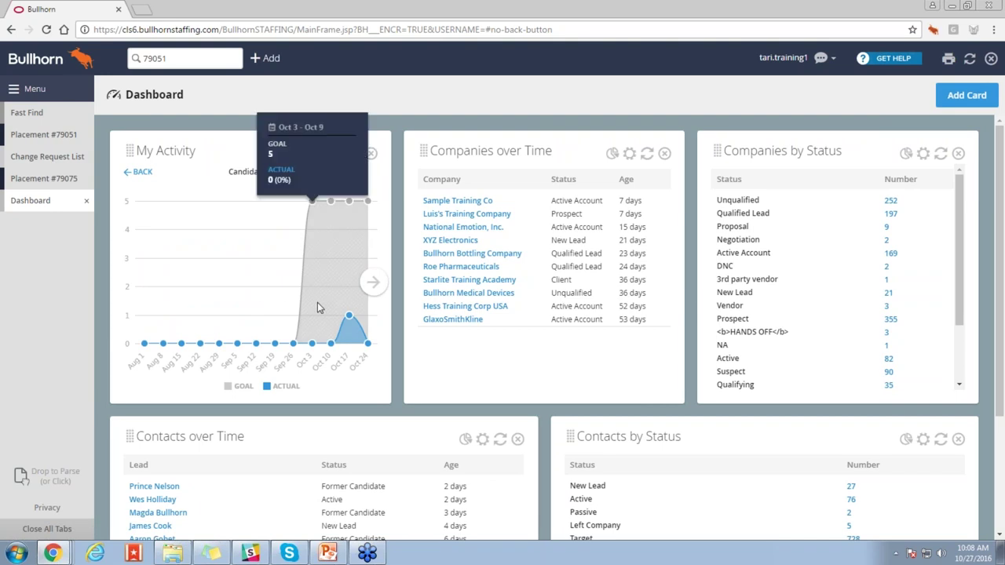
mouse_move(326, 313)
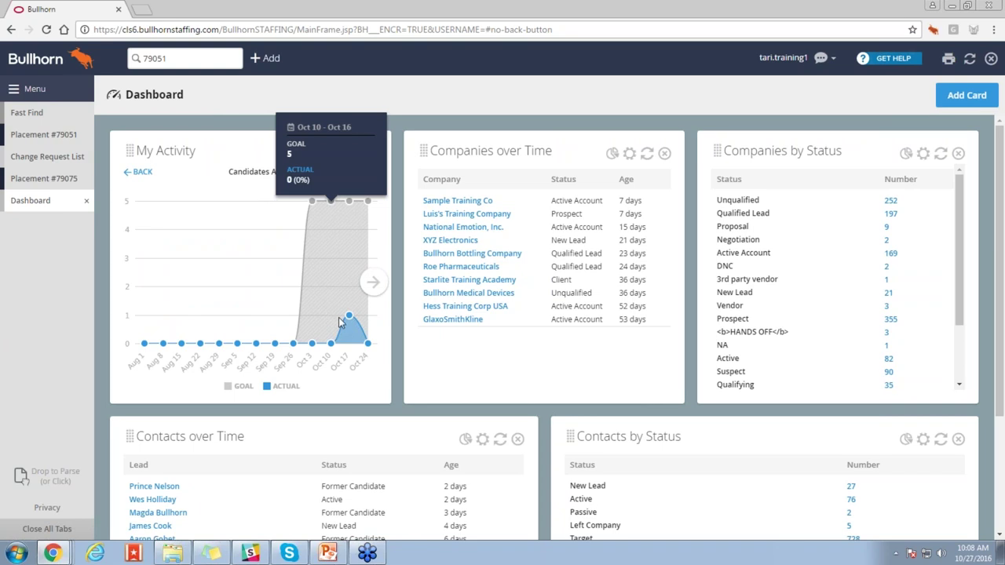
mouse_move(358, 339)
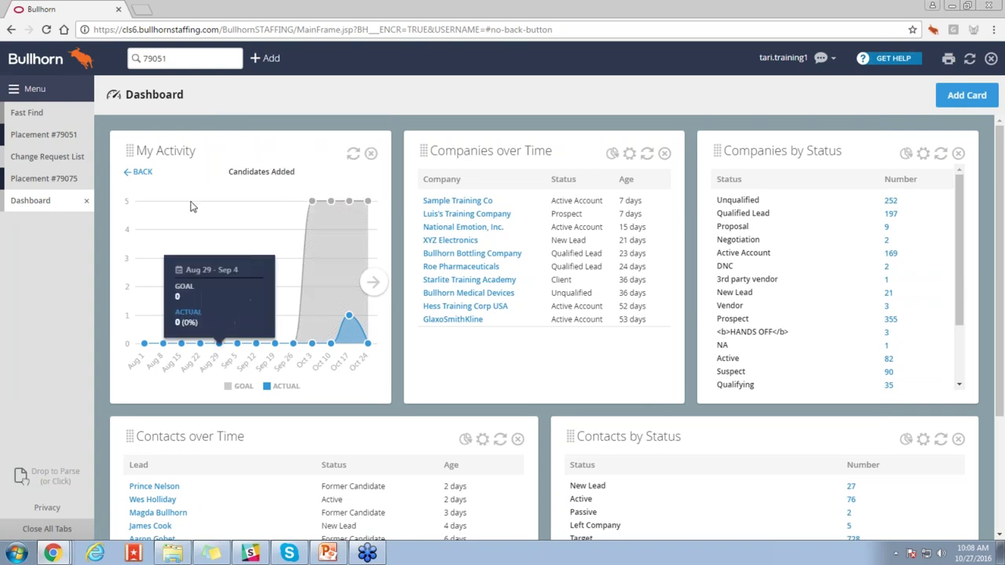
Open the Project Manager opportunity with Id 114750 from the Opportunities list.
left_click(48, 93)
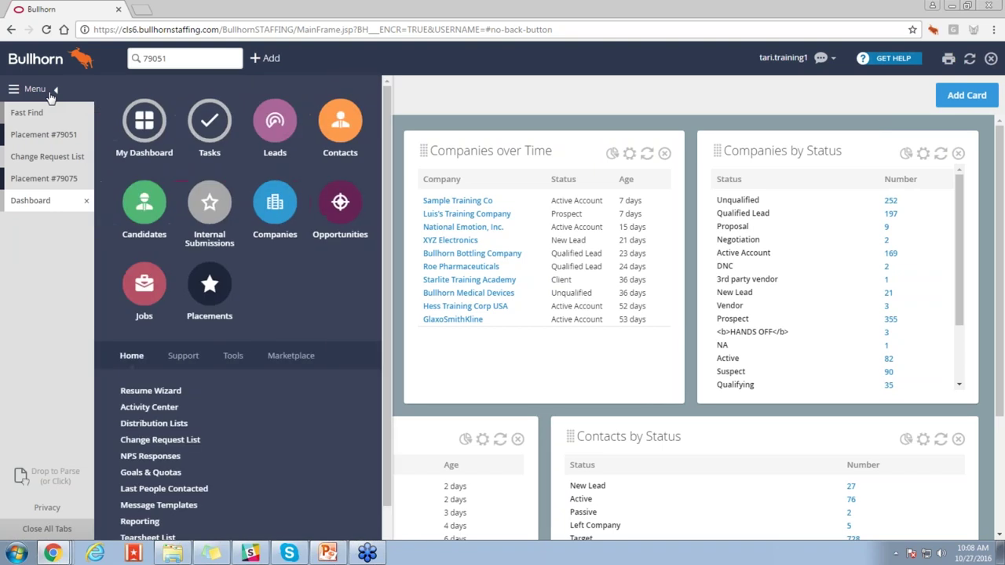
left_click(340, 202)
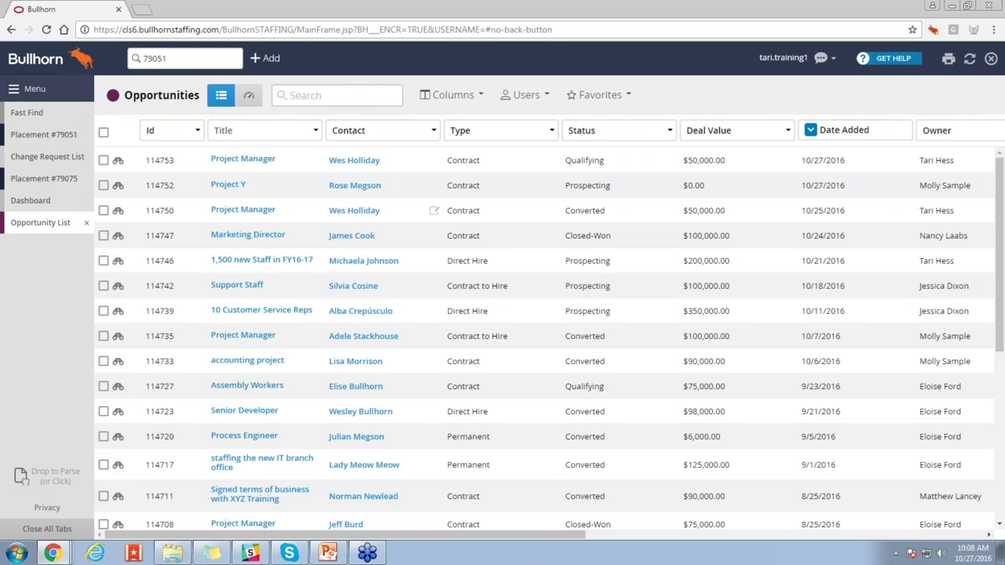
left_click(256, 212)
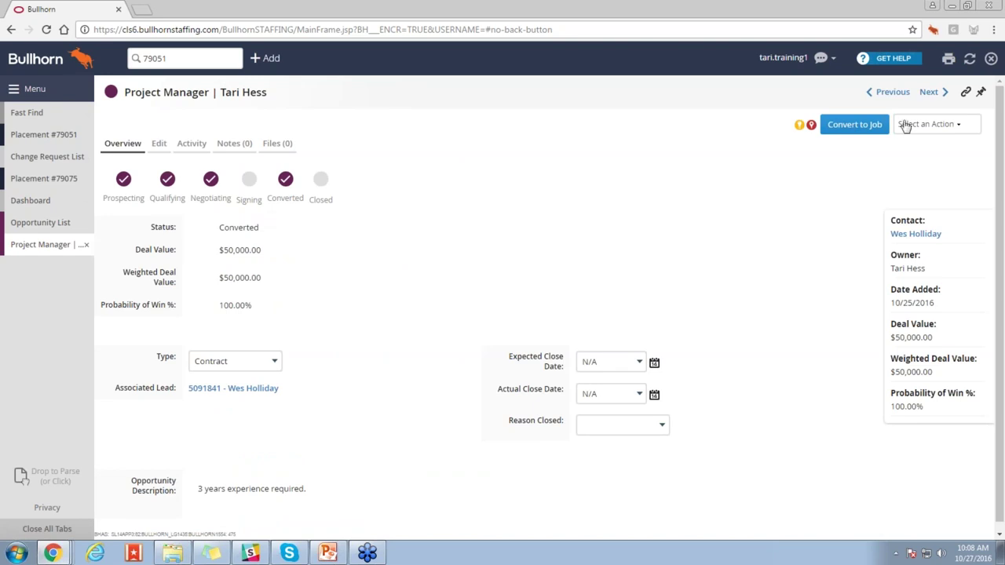
Make a copy of the Project Manager opportunity and review the details carried over, including the owner, without changing them.
left_click(929, 124)
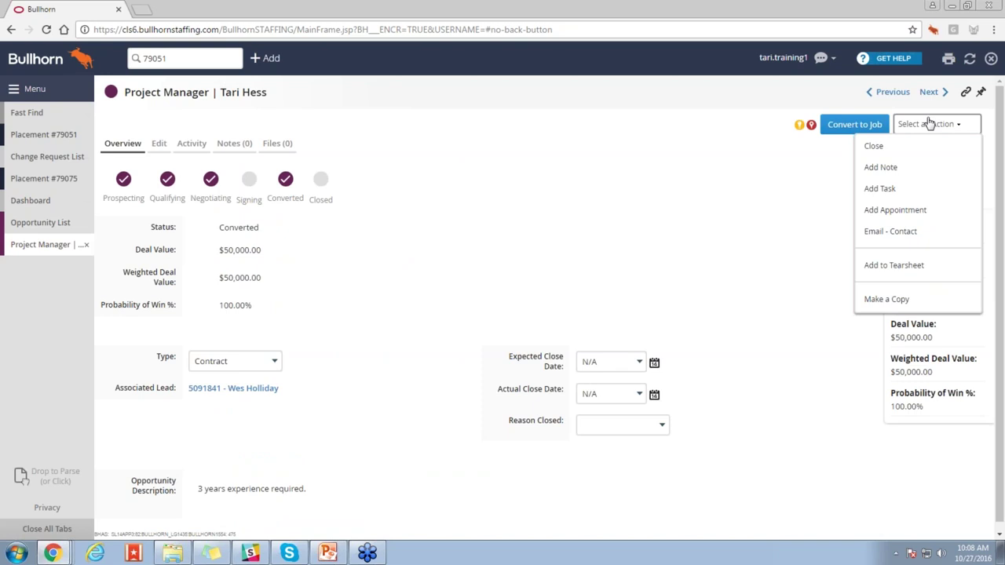
left_click(919, 299)
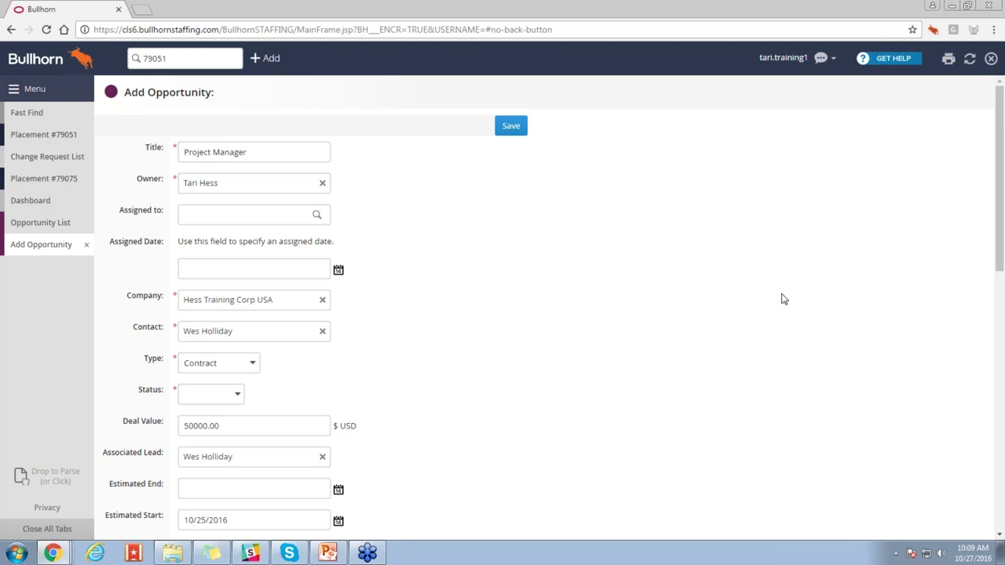
scroll(783, 299, "down", 2)
scroll(783, 299, "down", 3)
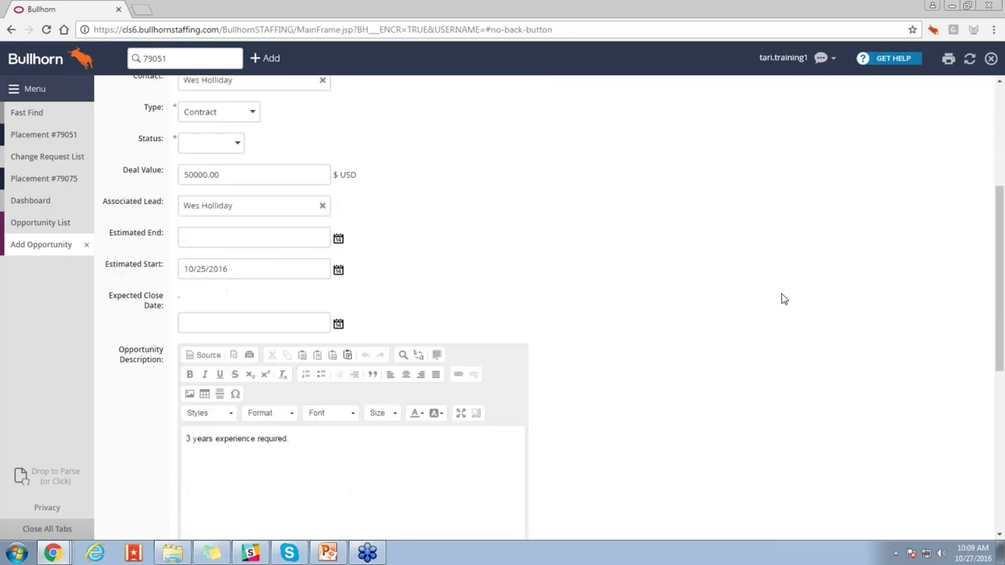
scroll(783, 299, "up", 4)
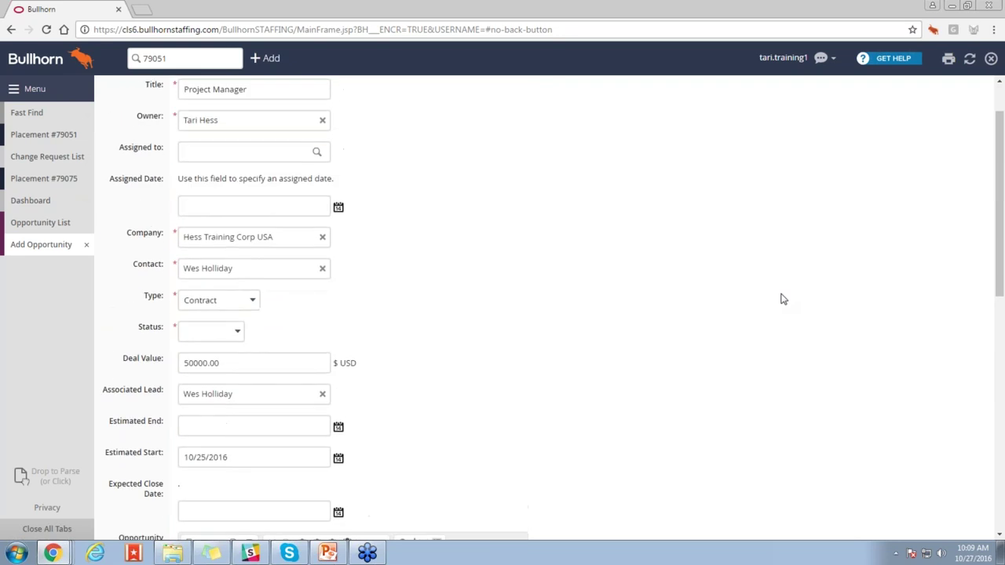
scroll(783, 299, "up", 1)
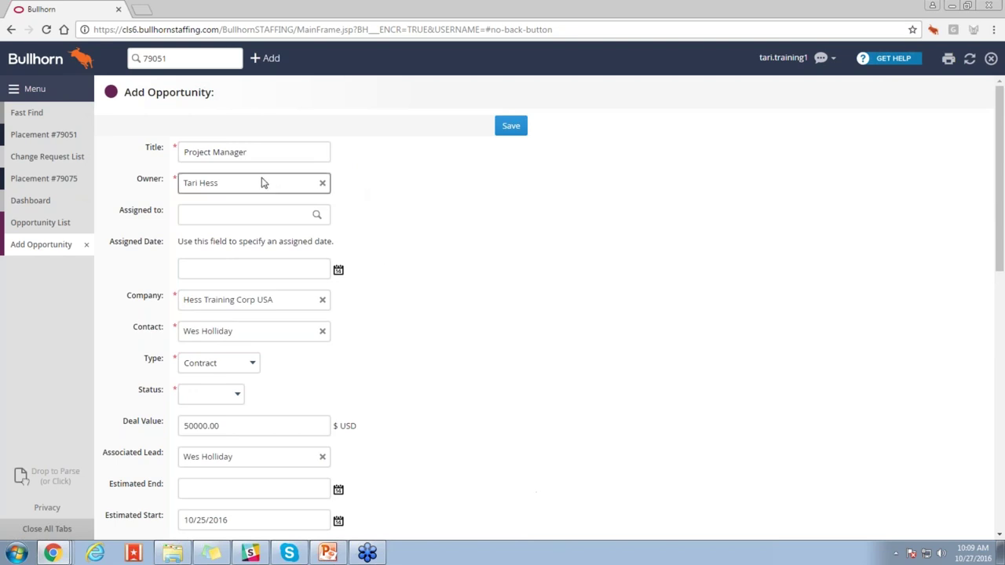
left_click(210, 191)
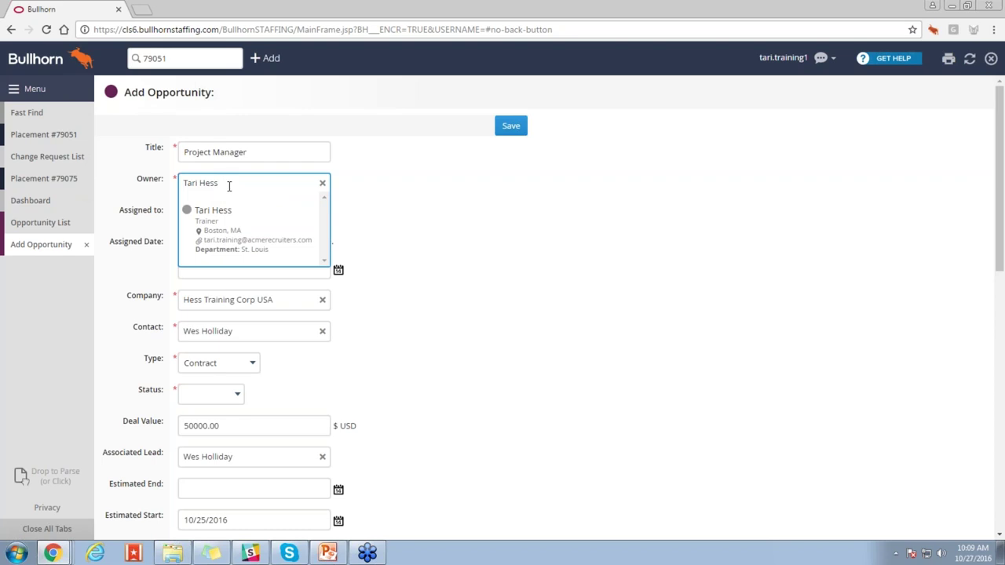
left_click(361, 206)
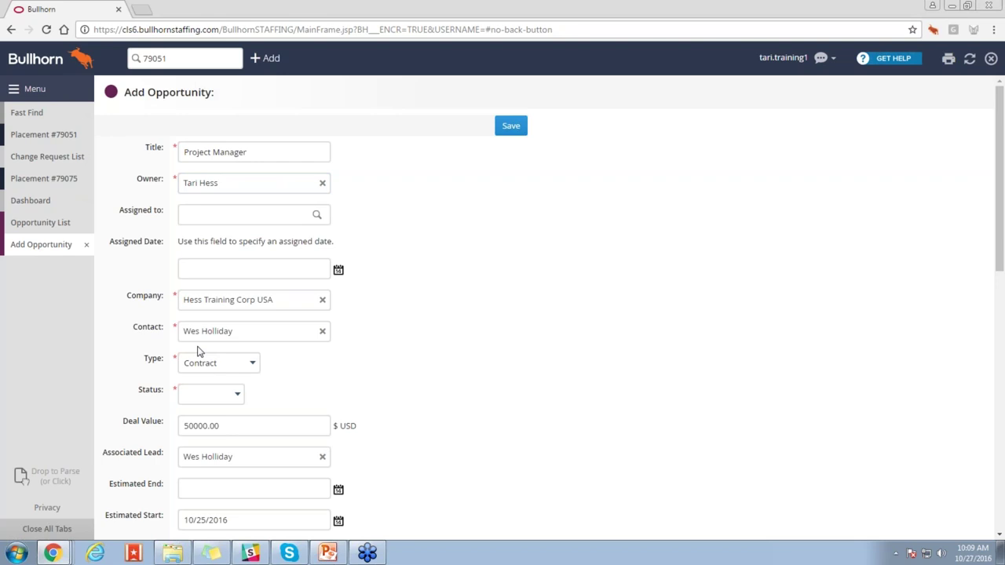
Set the copied opportunity's status to Prospecting, check the remaining fields, and save the new opportunity.
left_click(200, 395)
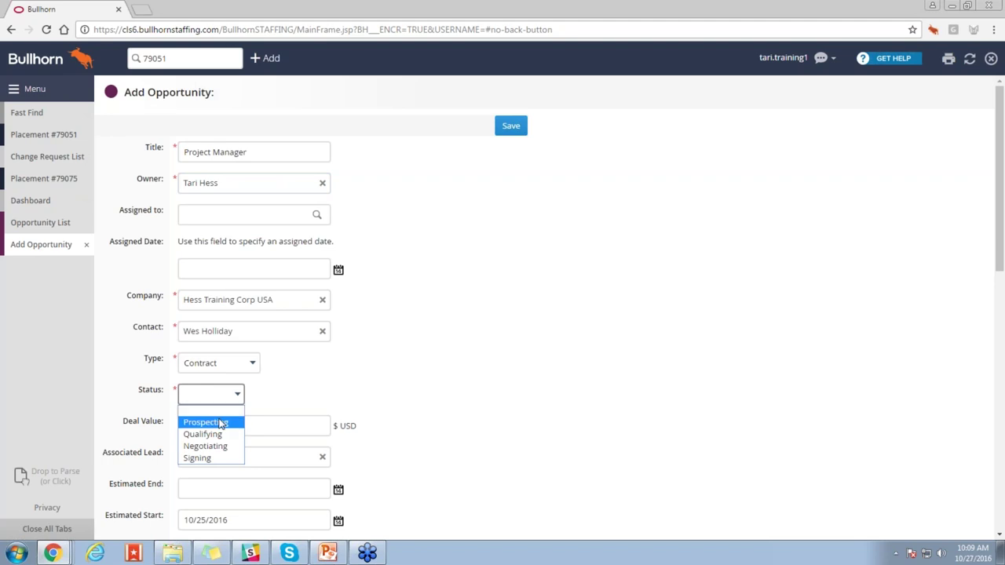
left_click(223, 423)
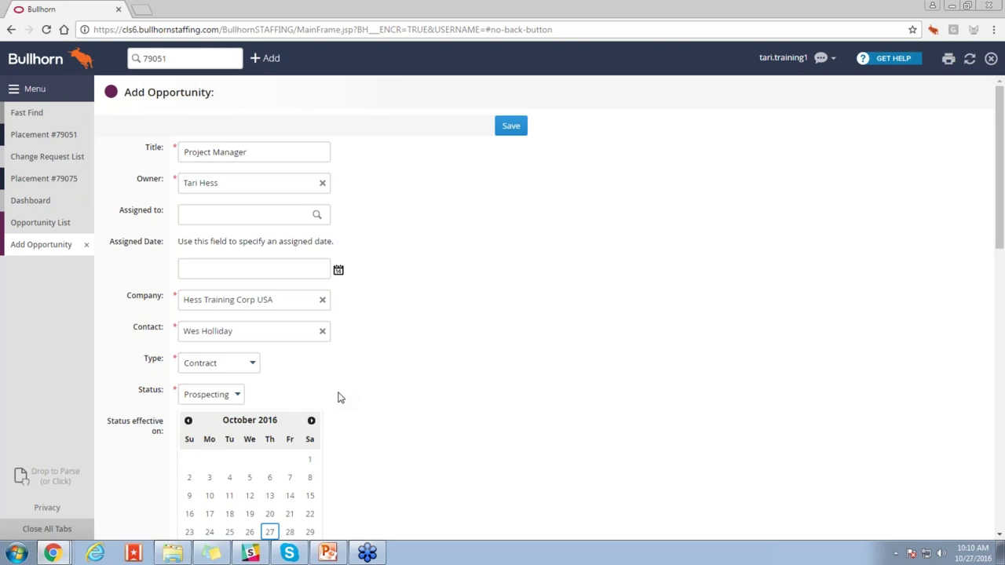
scroll(338, 398, "down", 1)
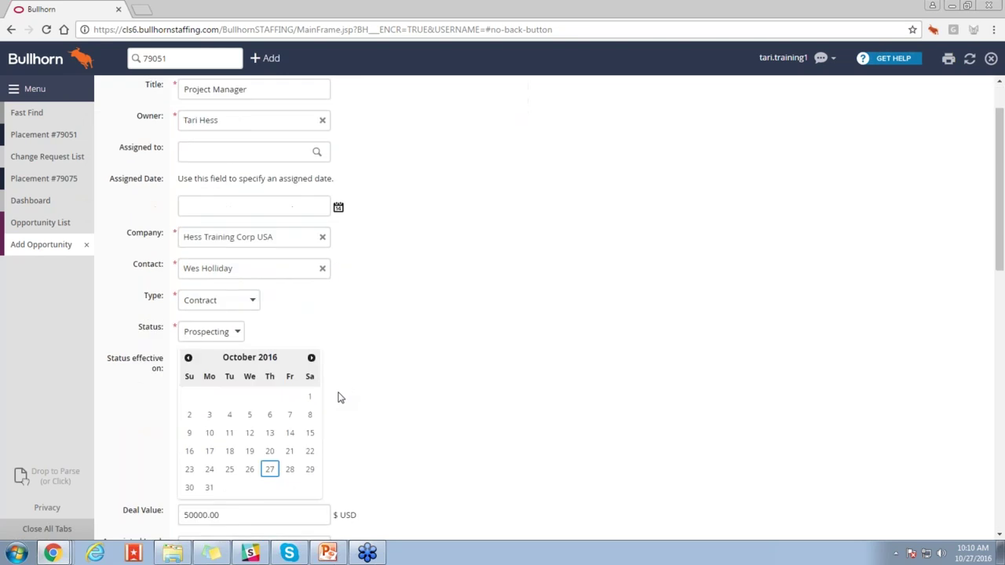
scroll(338, 398, "down", 4)
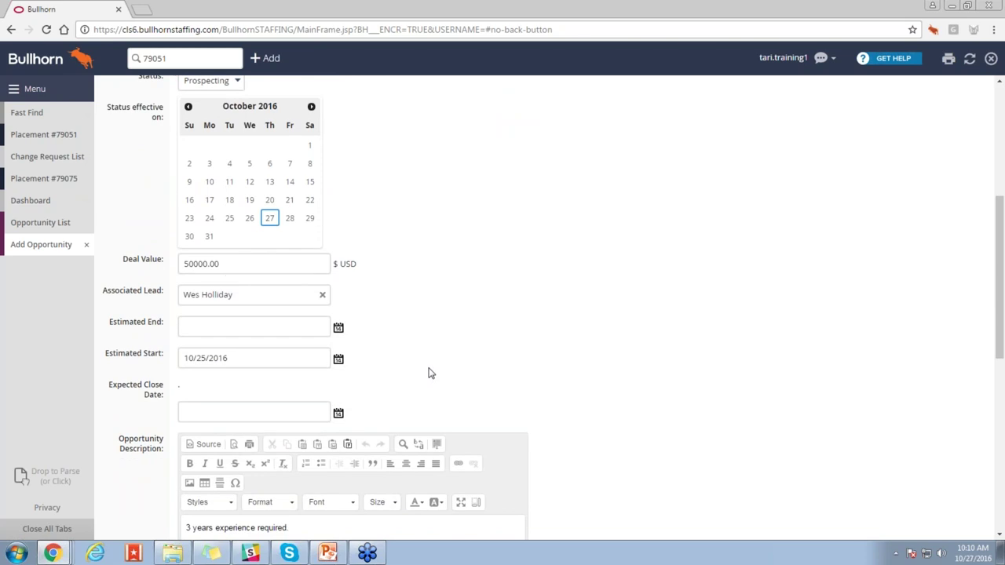
scroll(428, 373, "up", 2)
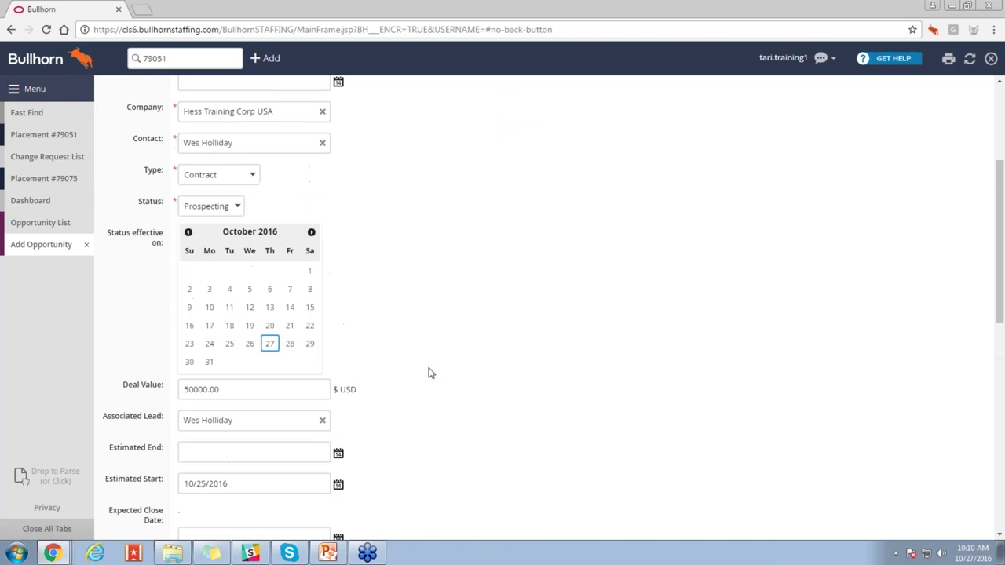
scroll(429, 373, "down", 4)
scroll(430, 370, "down", 3)
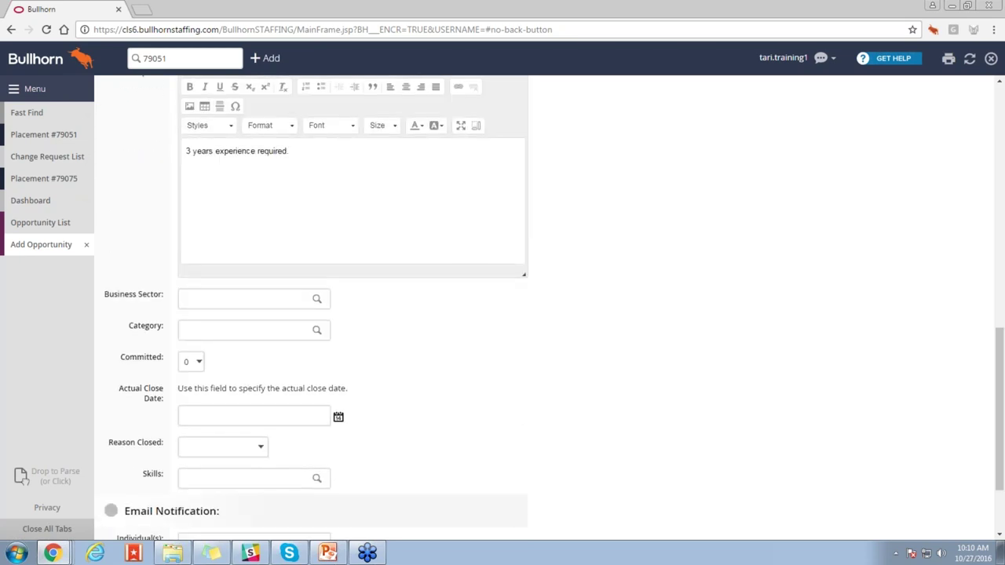
scroll(464, 428, "down", 2)
left_click(505, 507)
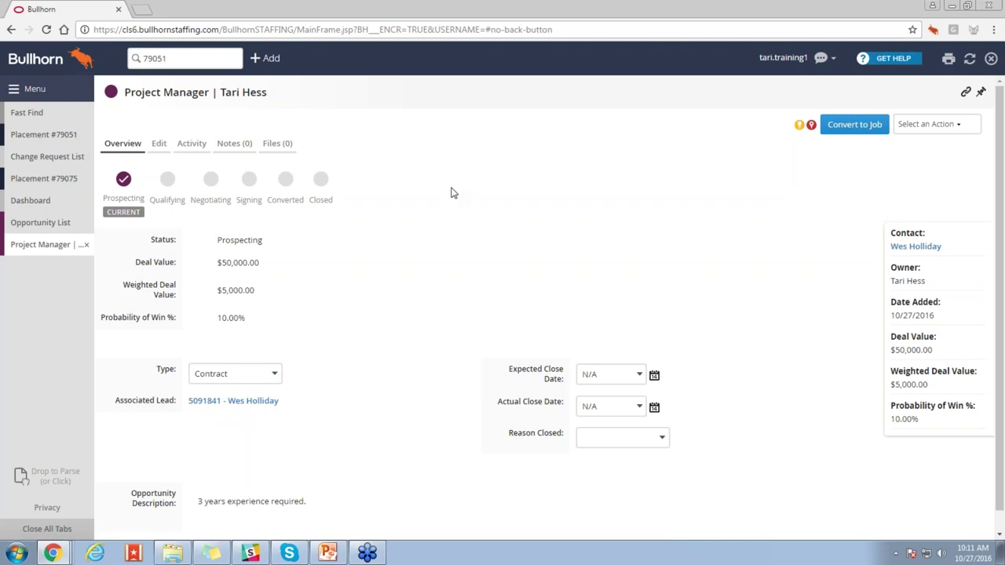
left_click(914, 126)
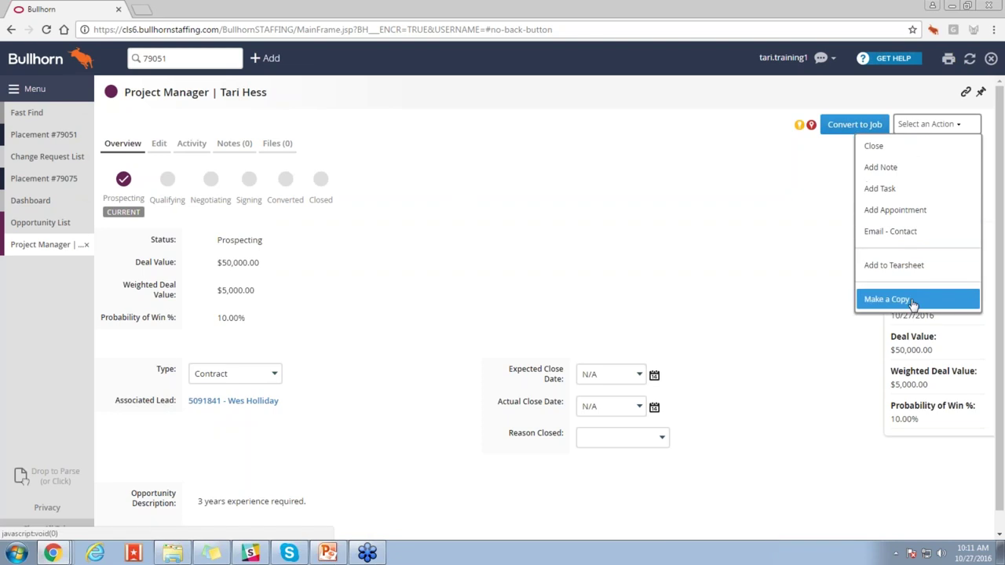
left_click(758, 264)
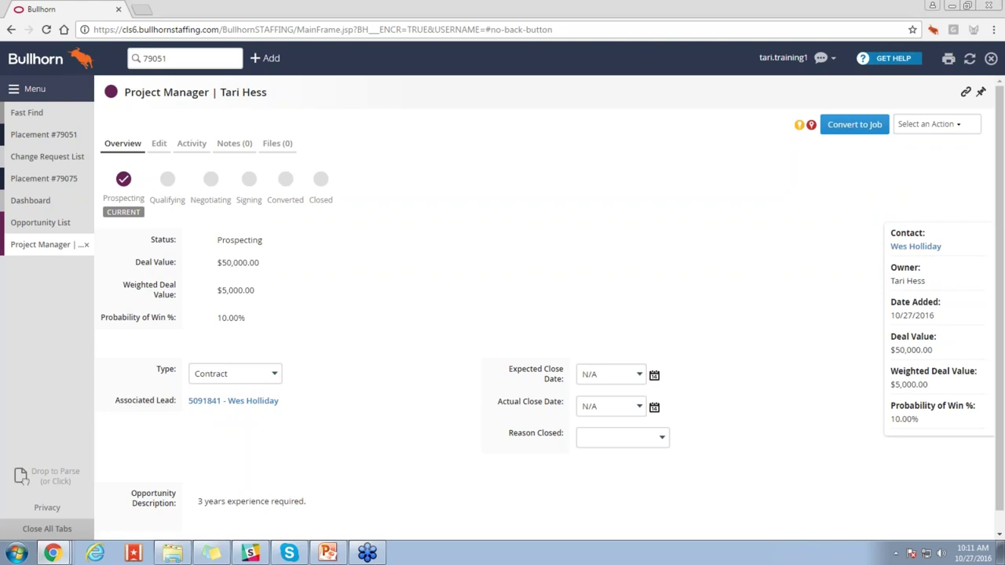
Open the Candidates list and look over its columns through to Skills and Date Added.
left_click(63, 92)
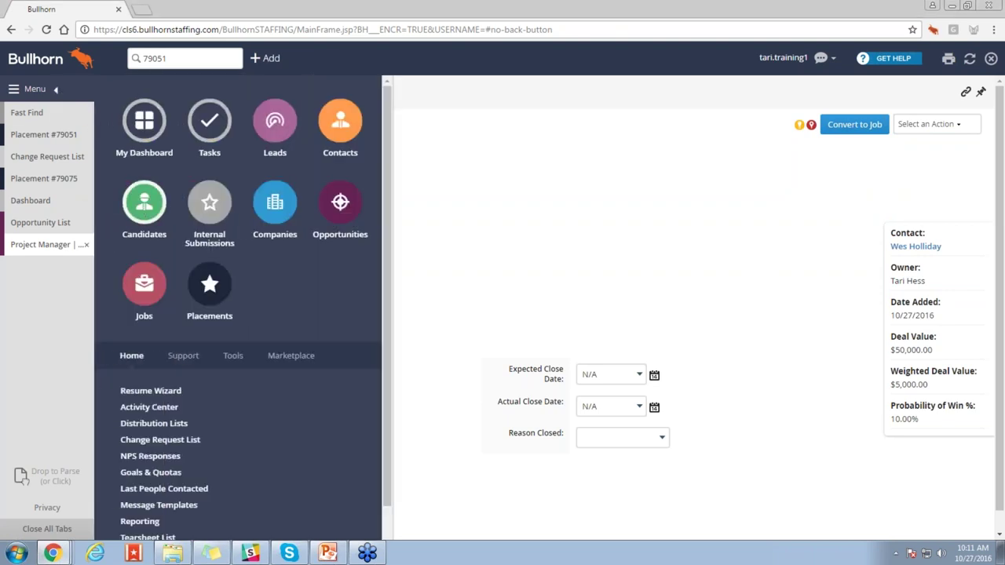
left_click(145, 206)
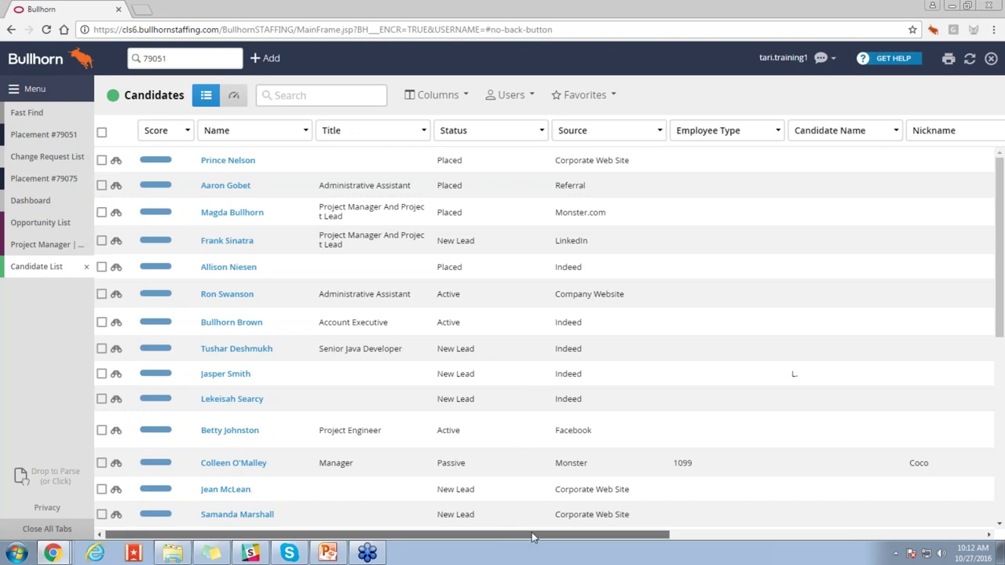
left_click_drag(532, 533, 847, 534)
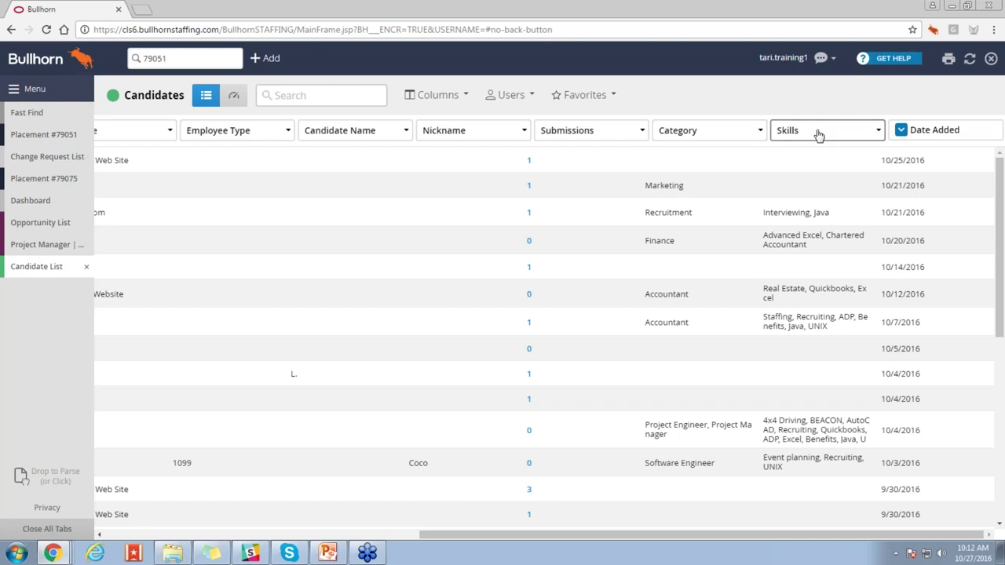
left_click_drag(633, 539, 87, 153)
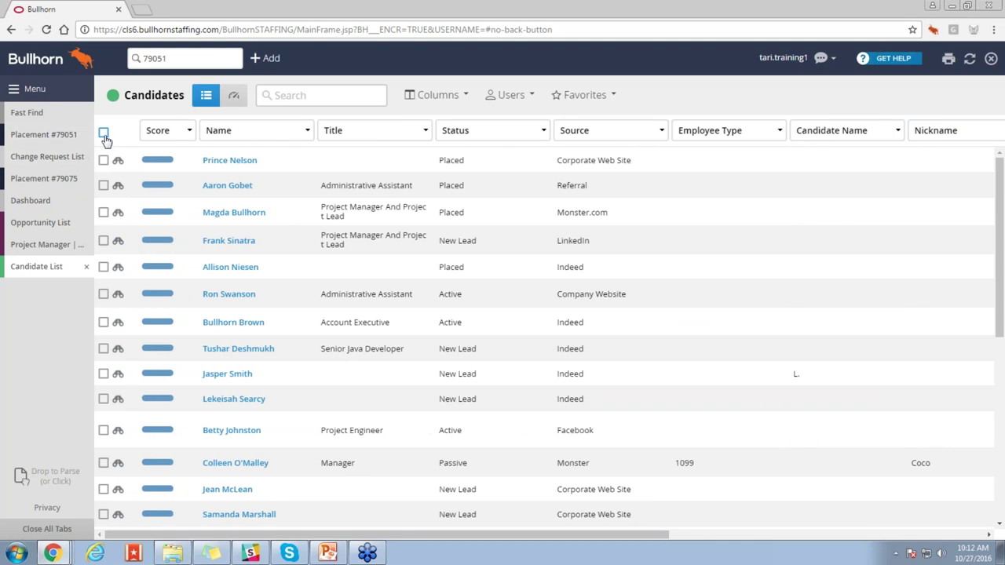
Select all candidates on the current page, export them, and open the downloaded CSV file in Excel.
left_click(103, 135)
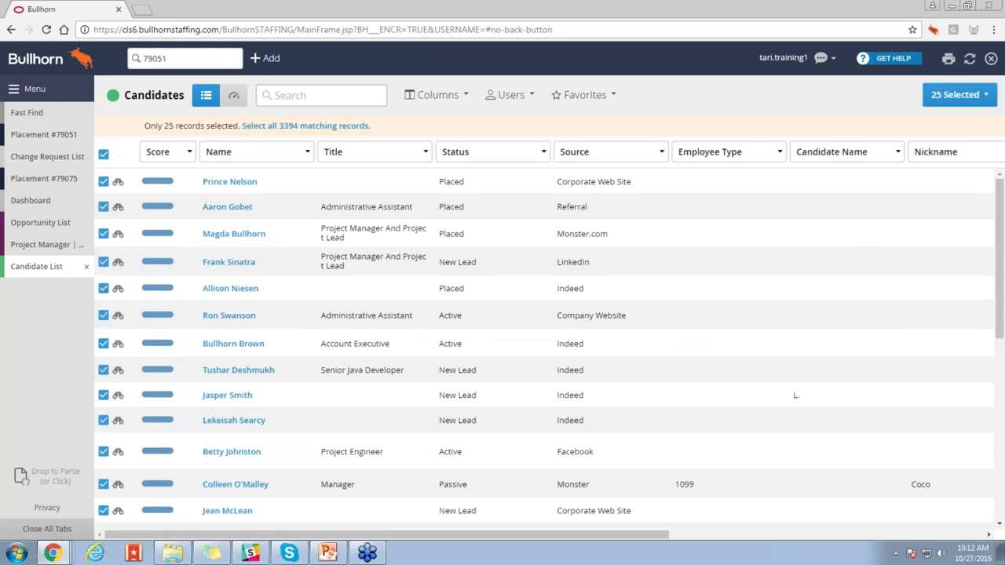
left_click(974, 97)
scroll(935, 314, "down", 1)
left_click(911, 355)
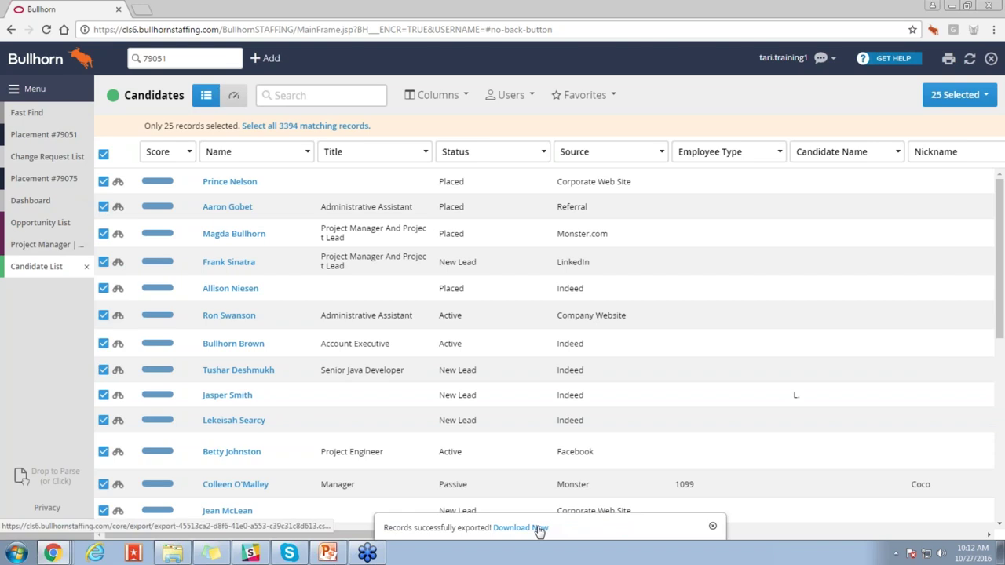
left_click(540, 531)
left_click(79, 526)
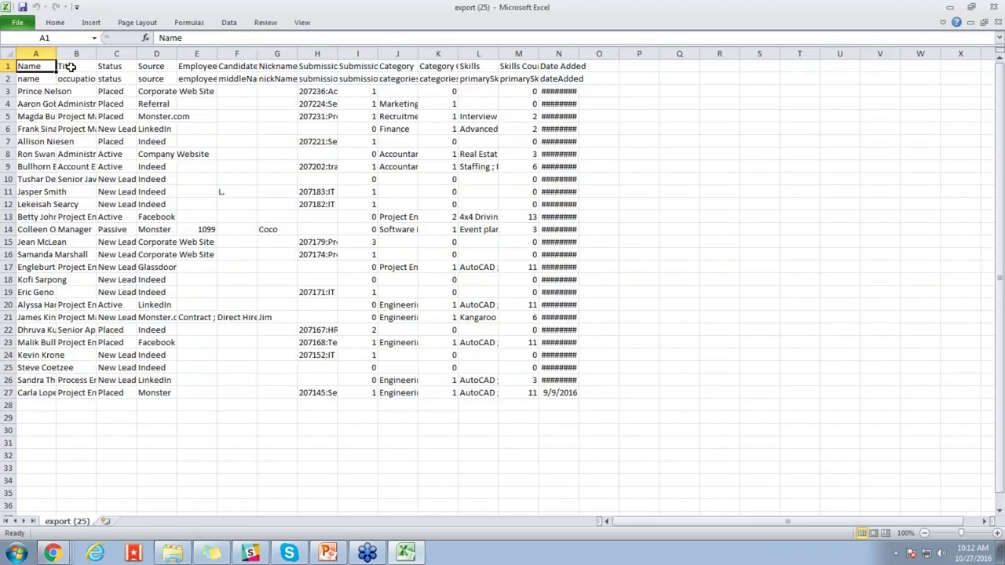
Autofit the width of all columns in the exported candidates worksheet.
left_click(10, 54)
double_click(55, 53)
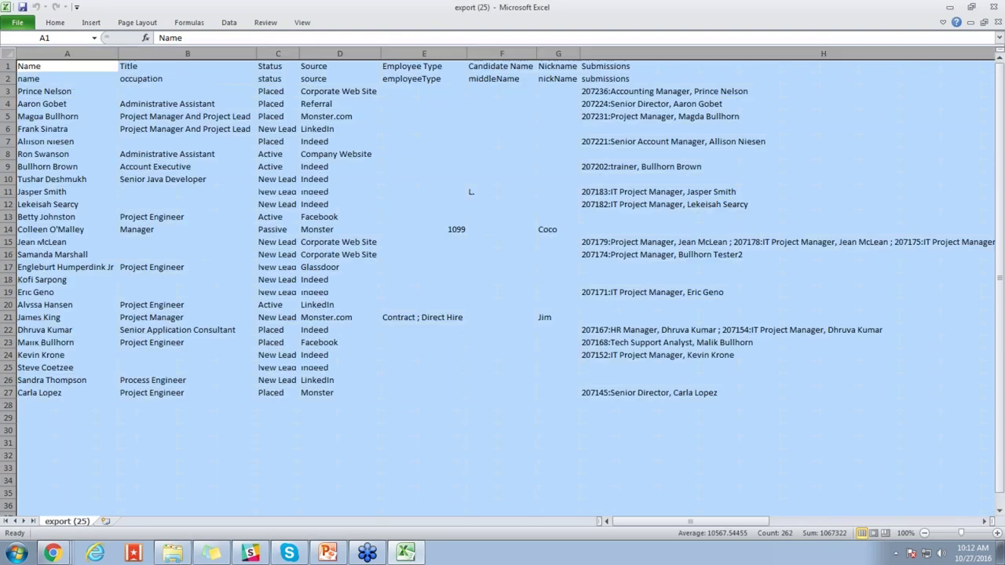
left_click(633, 452)
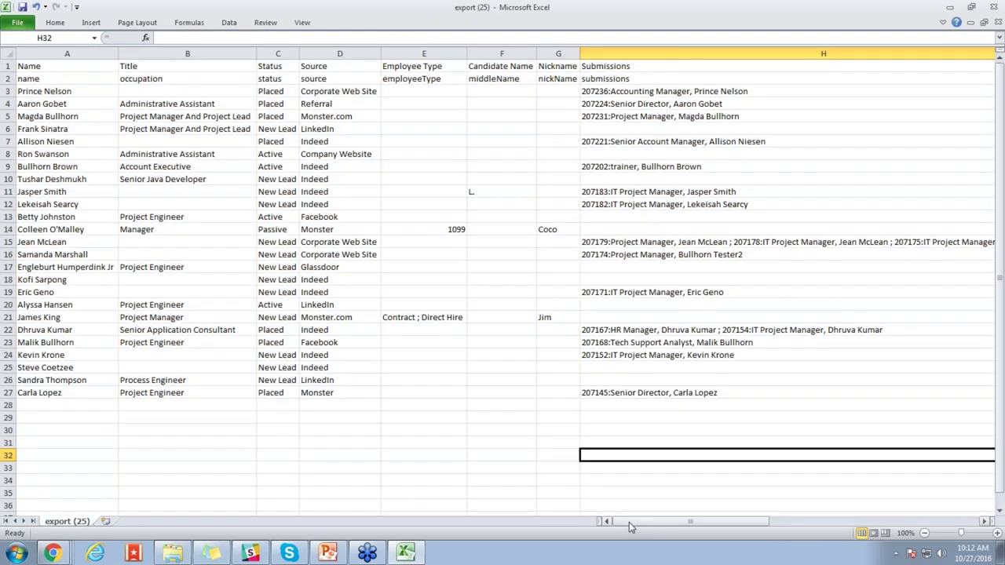
Examine the Submissions, Category and Skills columns and their count columns in the export, then close the workbook.
left_click_drag(629, 522, 744, 521)
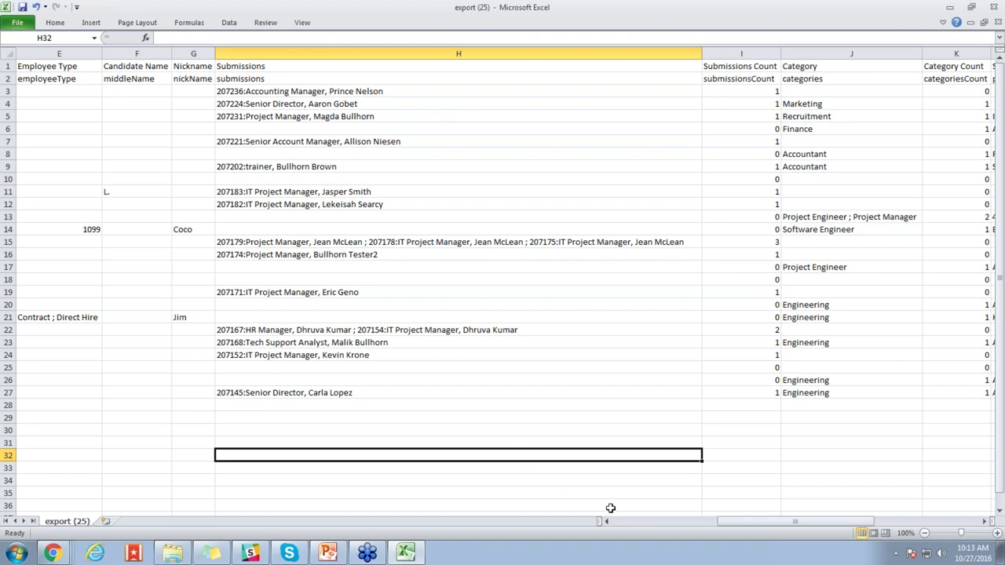
left_click_drag(718, 521, 768, 521)
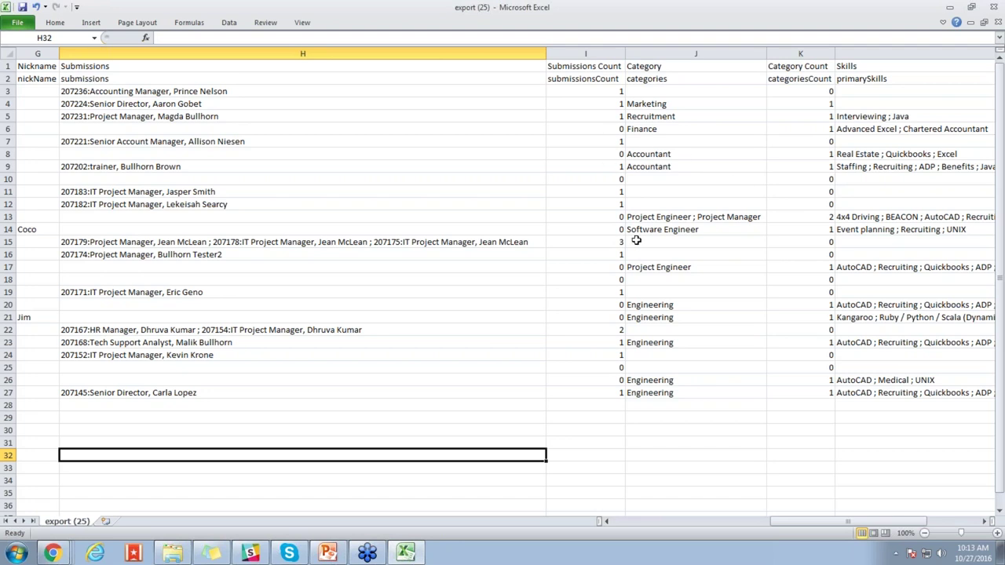
left_click(667, 119)
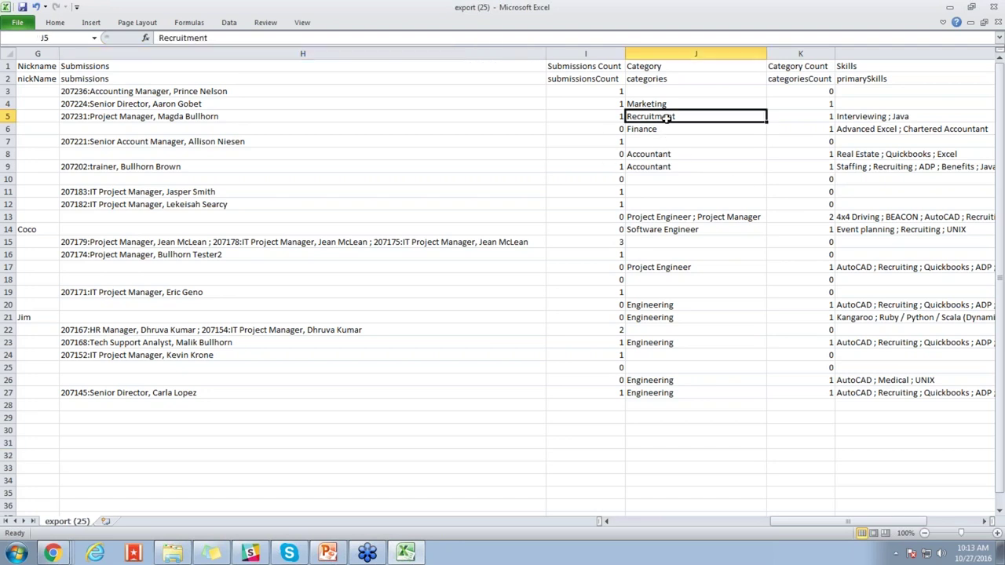
left_click(603, 115)
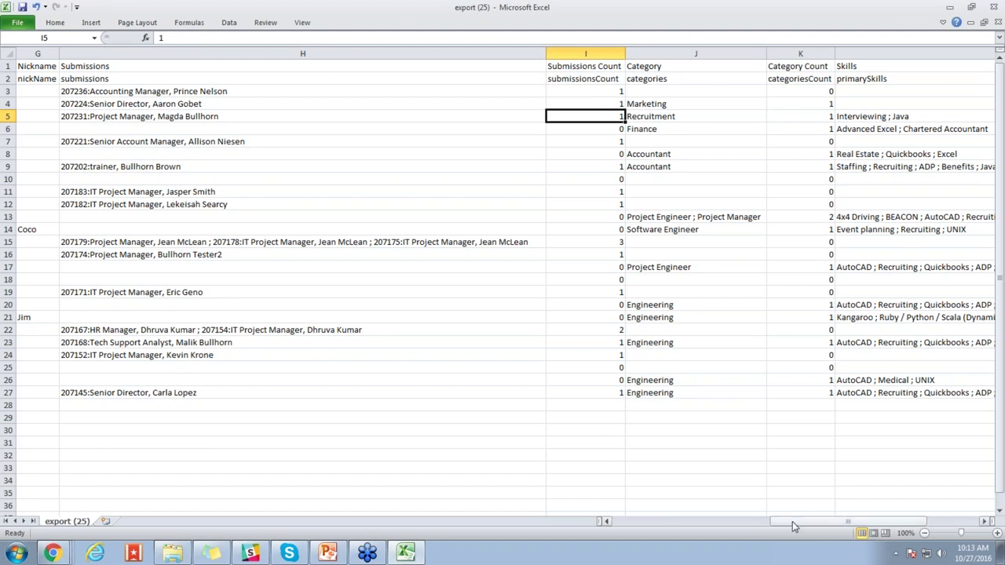
left_click_drag(793, 522, 813, 521)
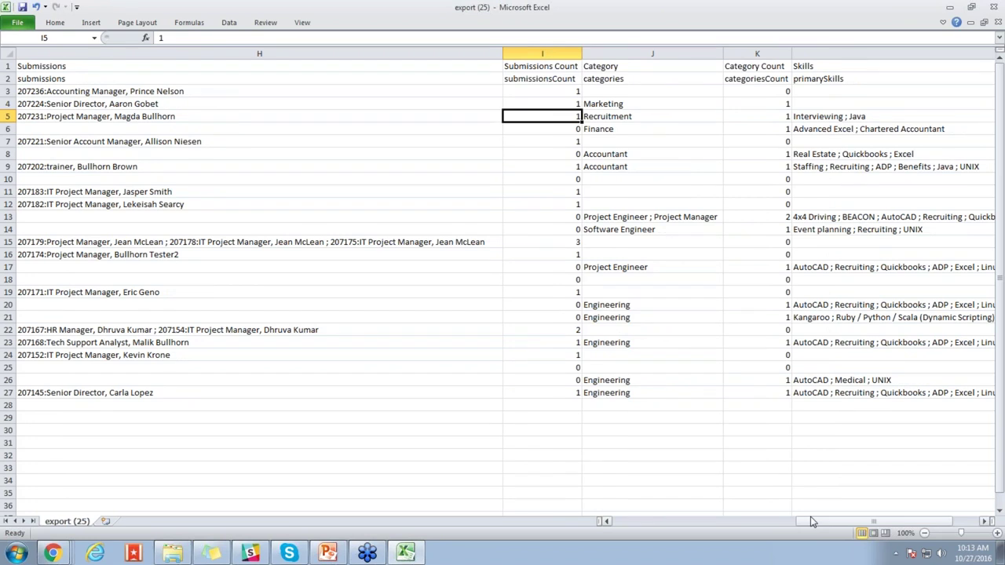
left_click_drag(812, 522, 656, 521)
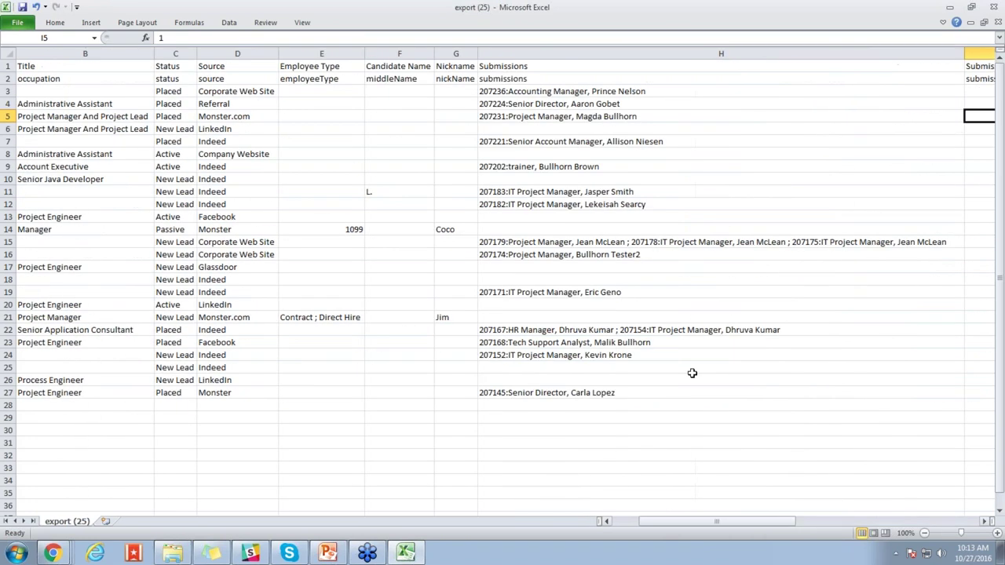
left_click(996, 9)
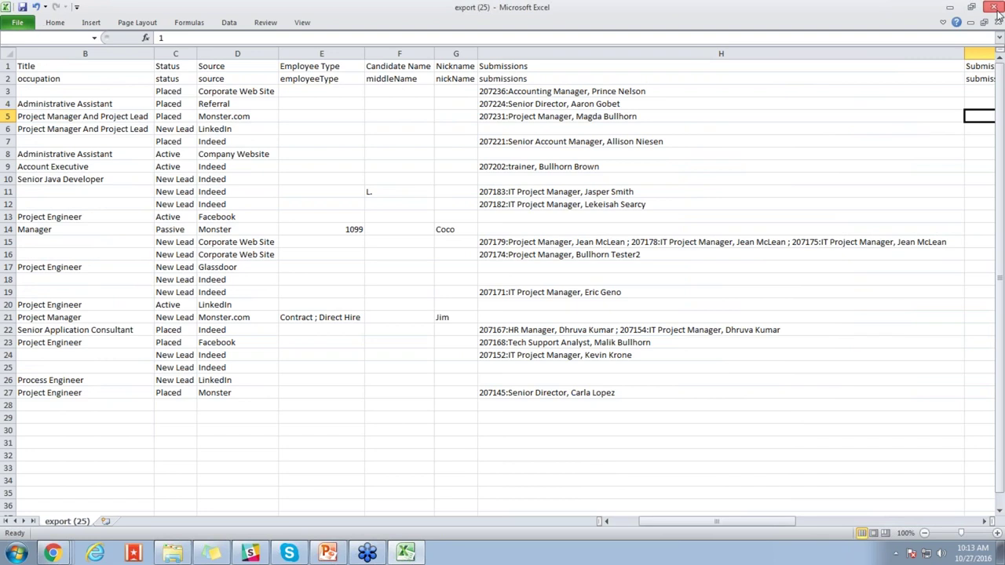
left_click(514, 295)
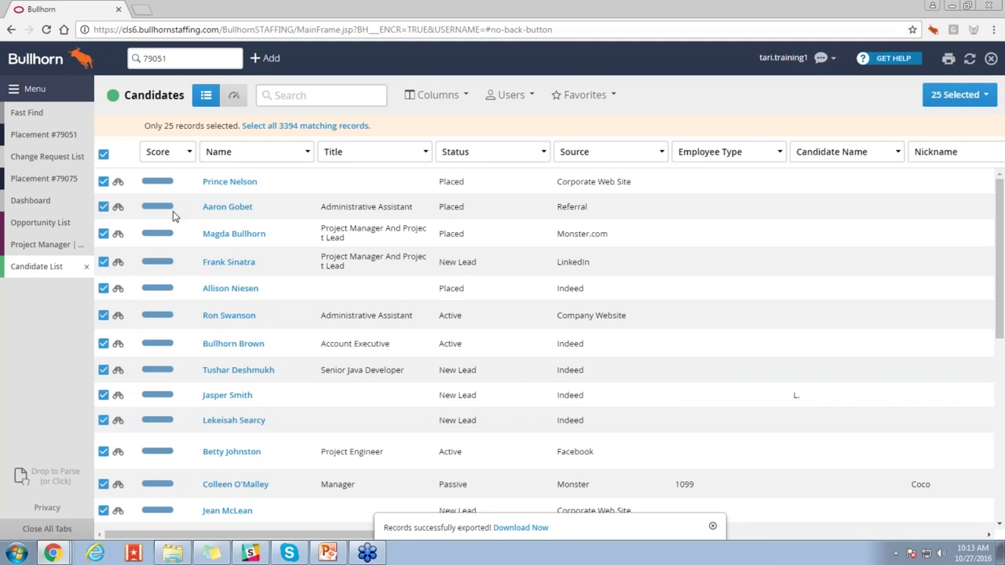
Open the Companies list in Bullhorn.
left_click(55, 91)
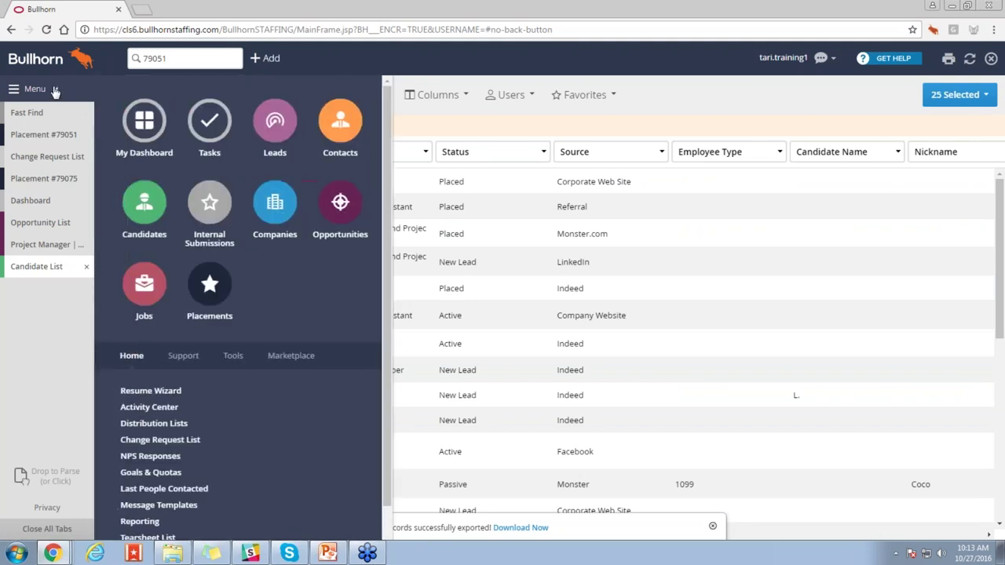
left_click(275, 201)
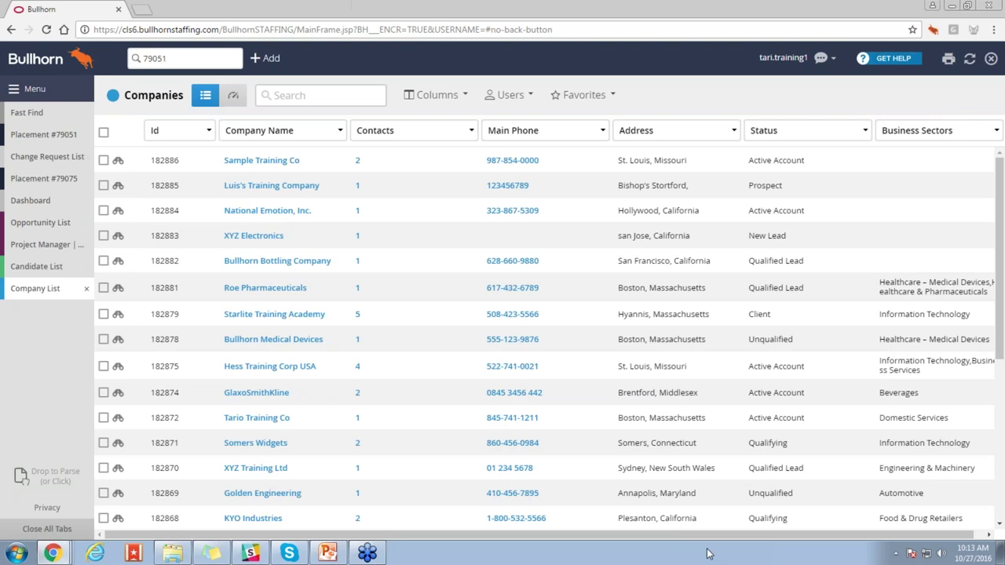
Select all companies on the current page, export them, and open the downloaded CSV file in Excel.
left_click_drag(702, 532, 719, 531)
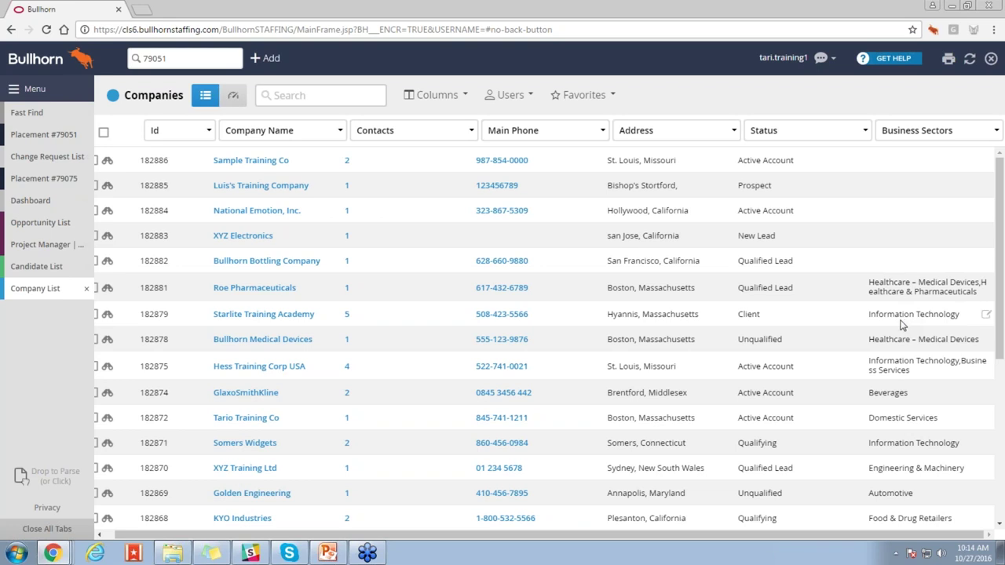
scroll(746, 542, "left", 1)
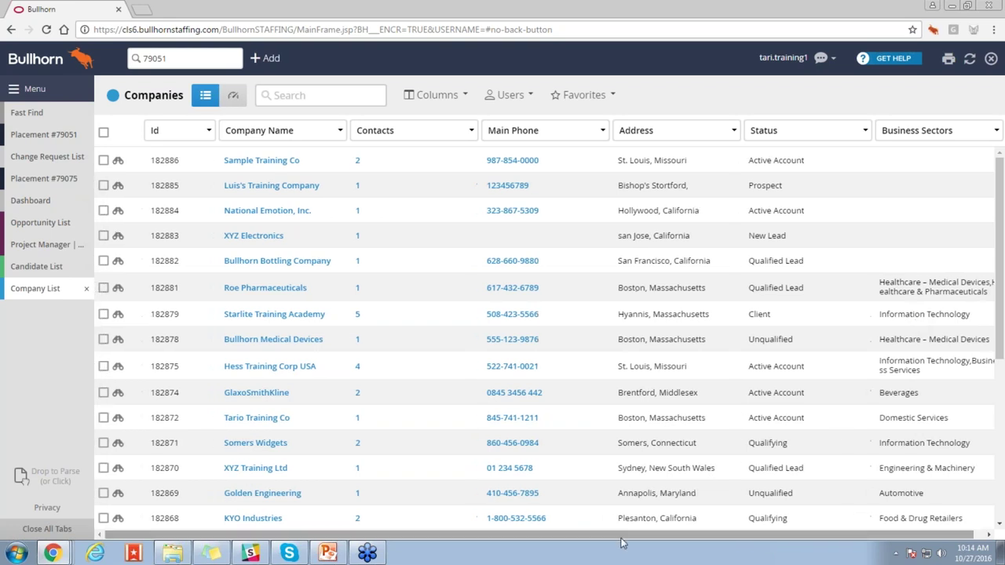
left_click(106, 134)
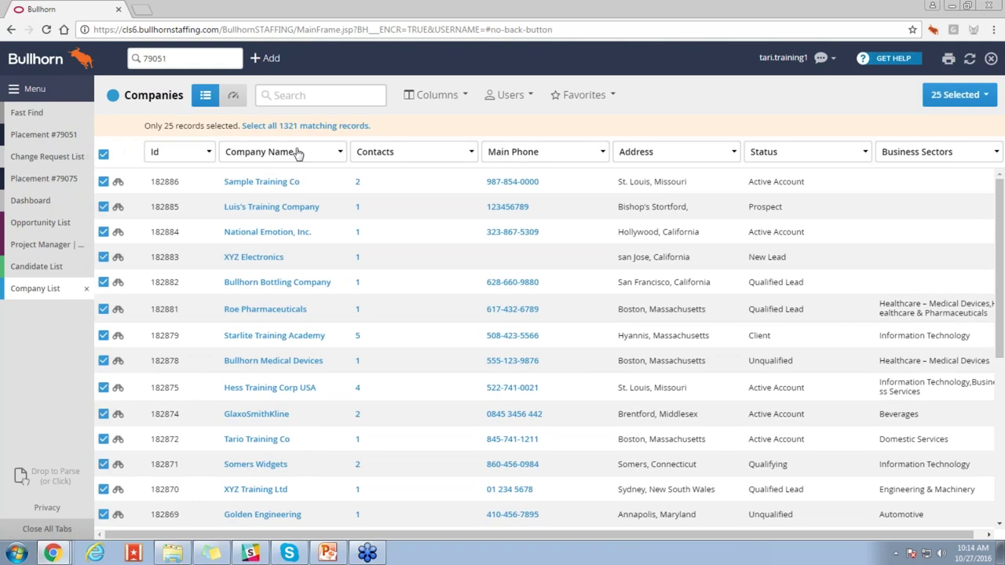
left_click(963, 96)
left_click(943, 200)
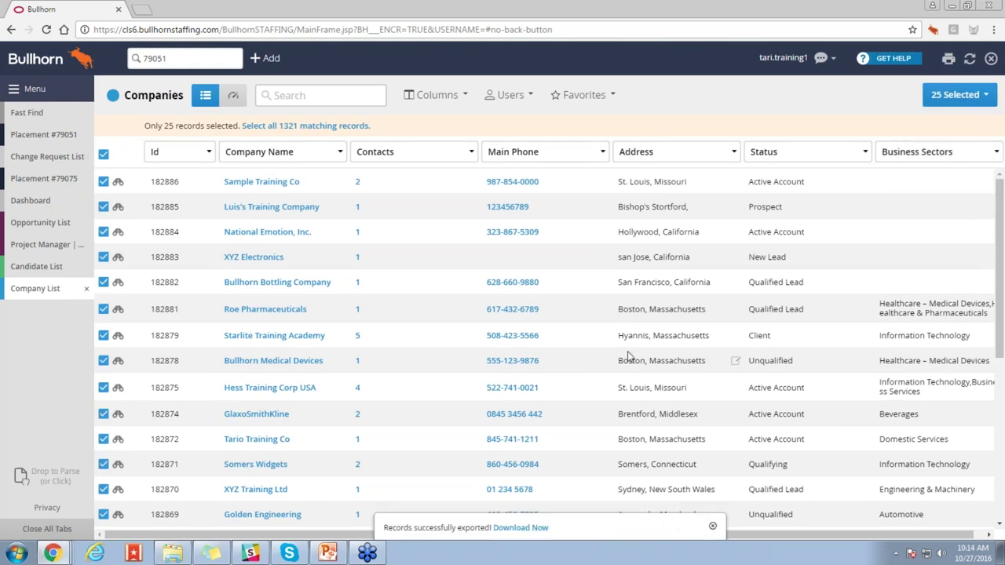
left_click(538, 530)
left_click(51, 524)
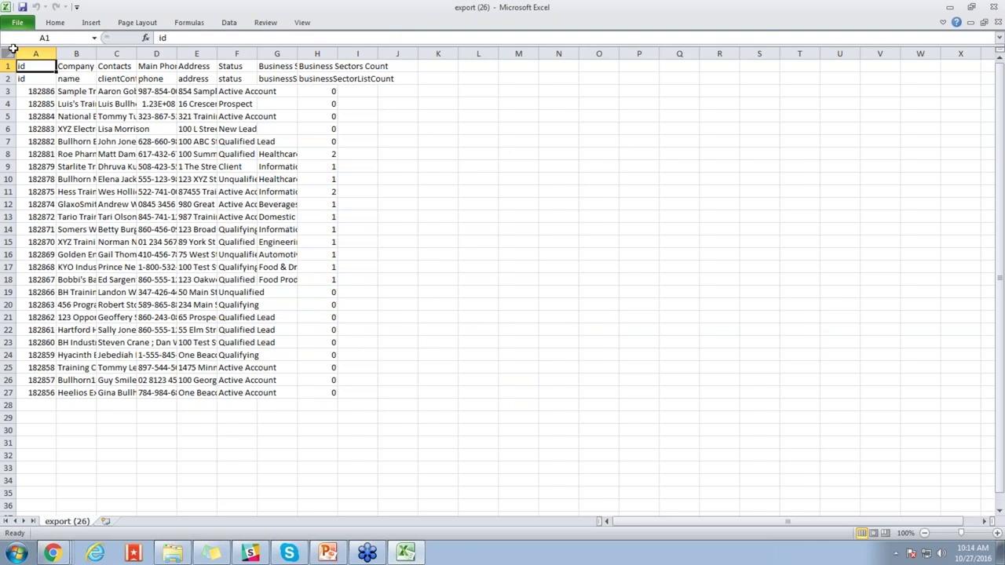
Autofit the width of all columns in the exported companies worksheet.
left_click(10, 52)
double_click(56, 54)
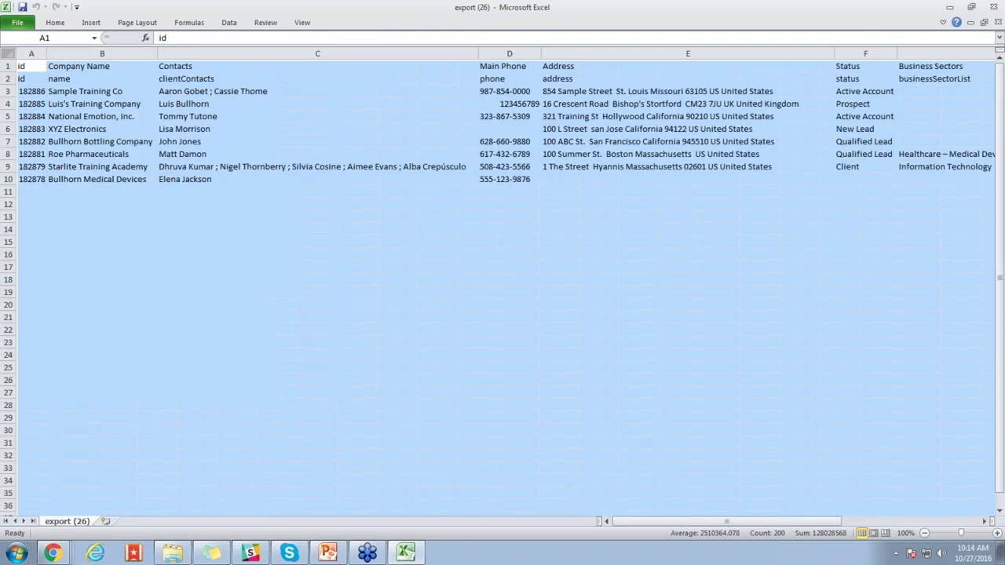
left_click(440, 181)
Examine the Business Sectors column and its count column in the companies export, then close the workbook.
left_click_drag(662, 525, 747, 524)
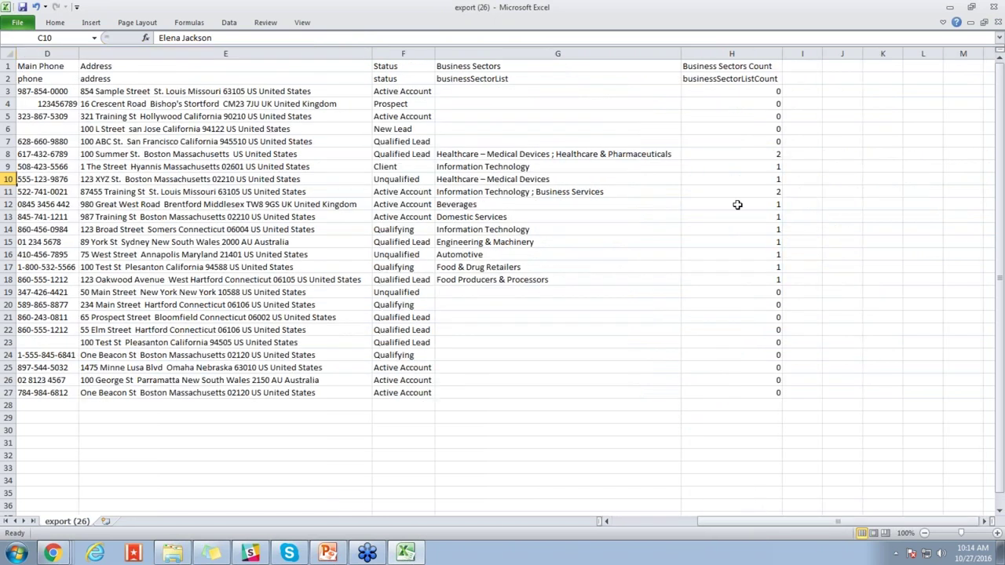
left_click(505, 159)
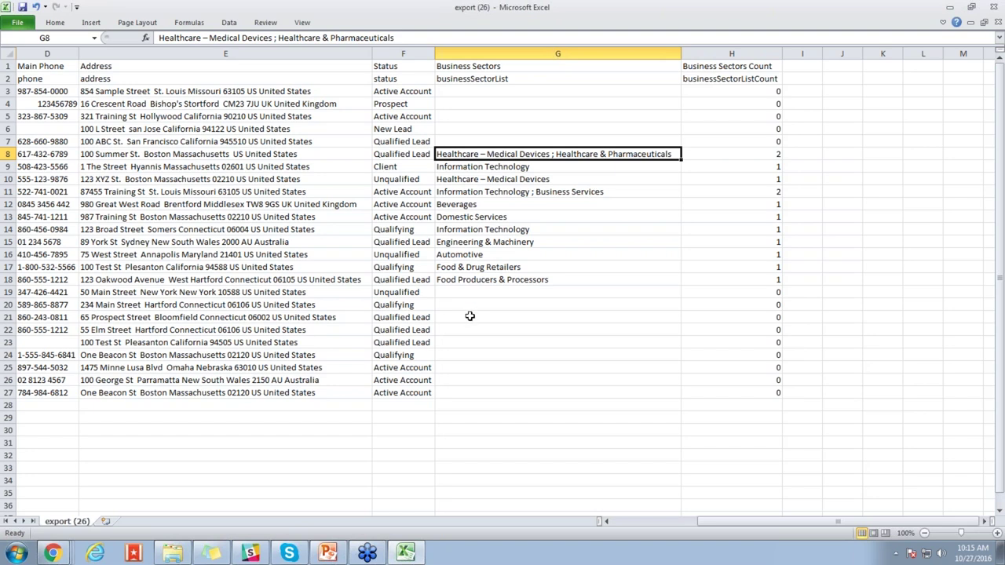
left_click(994, 7)
left_click(501, 292)
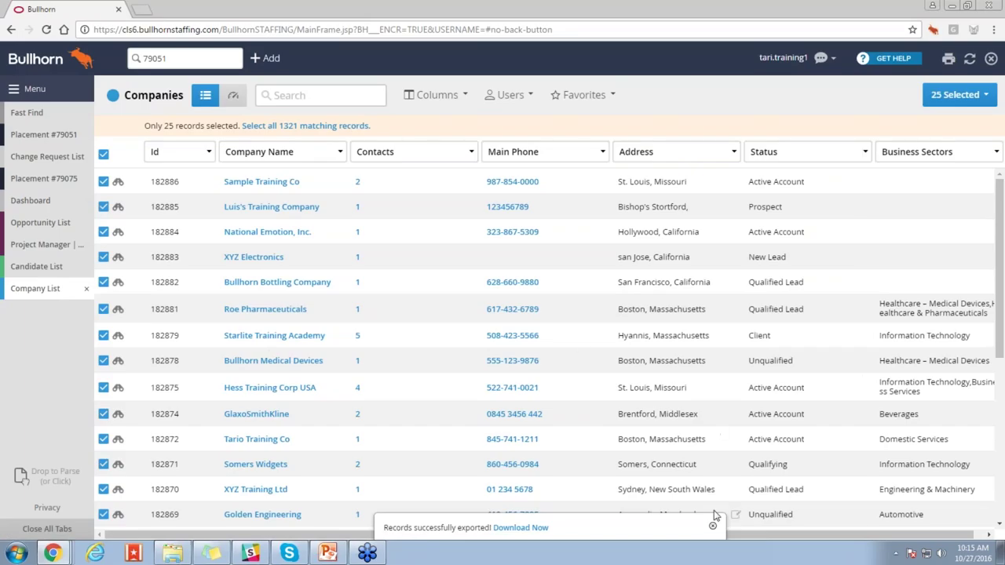
Dismiss the export notification and deselect all companies in the list.
left_click(714, 526)
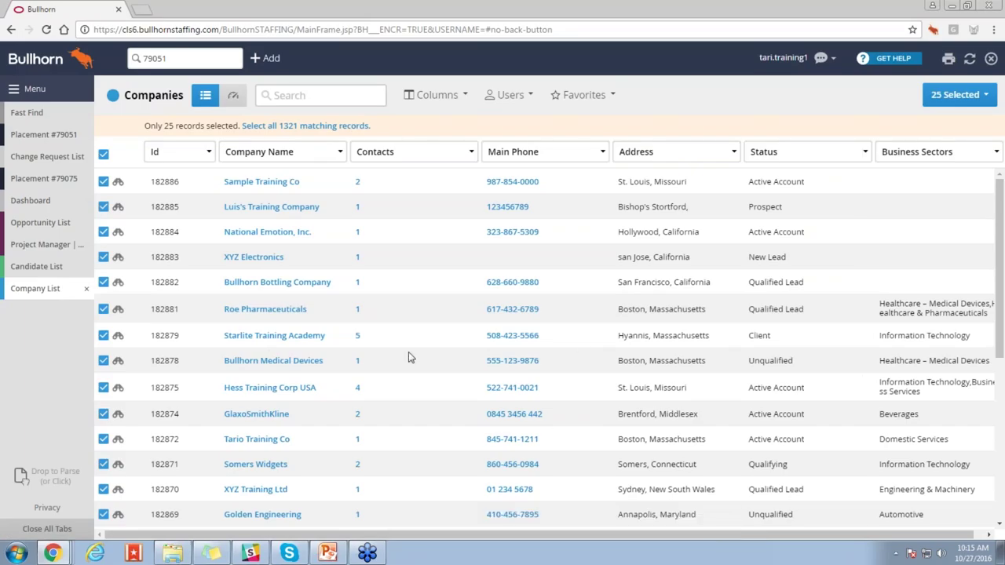
left_click(104, 156)
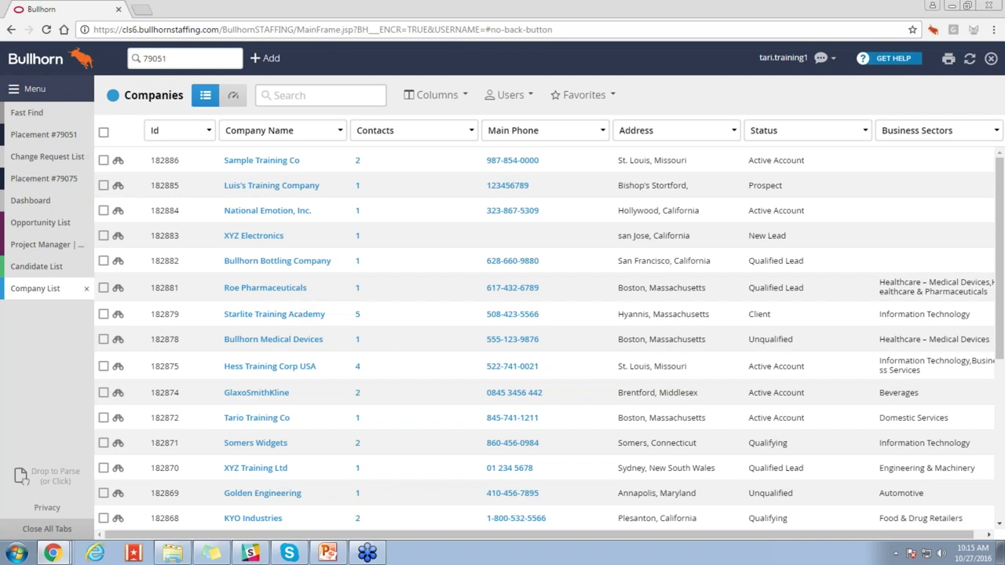
Open the Bullhorn Academy help page and look over its training videos and level descriptions.
left_click(907, 66)
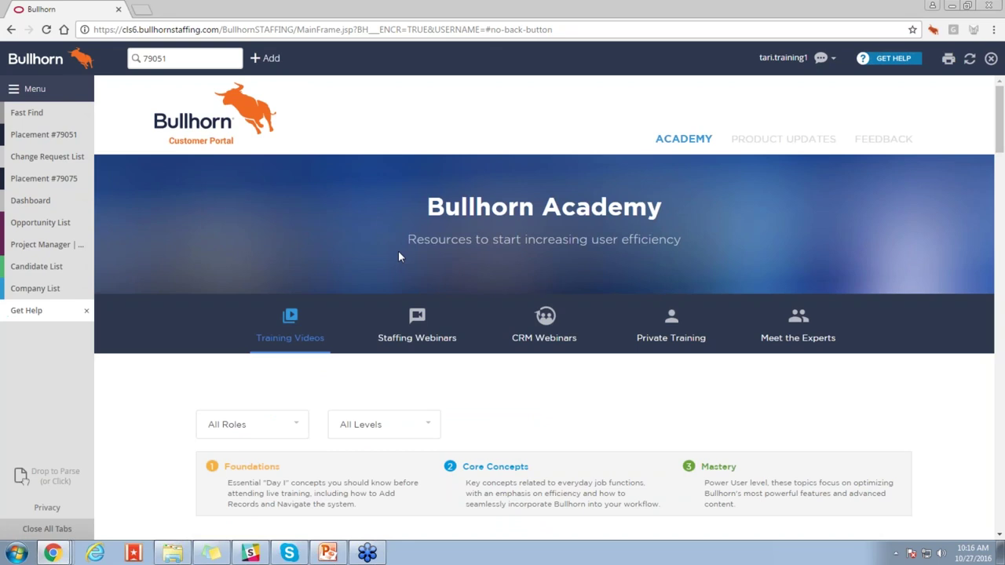
scroll(398, 252, "down", 3)
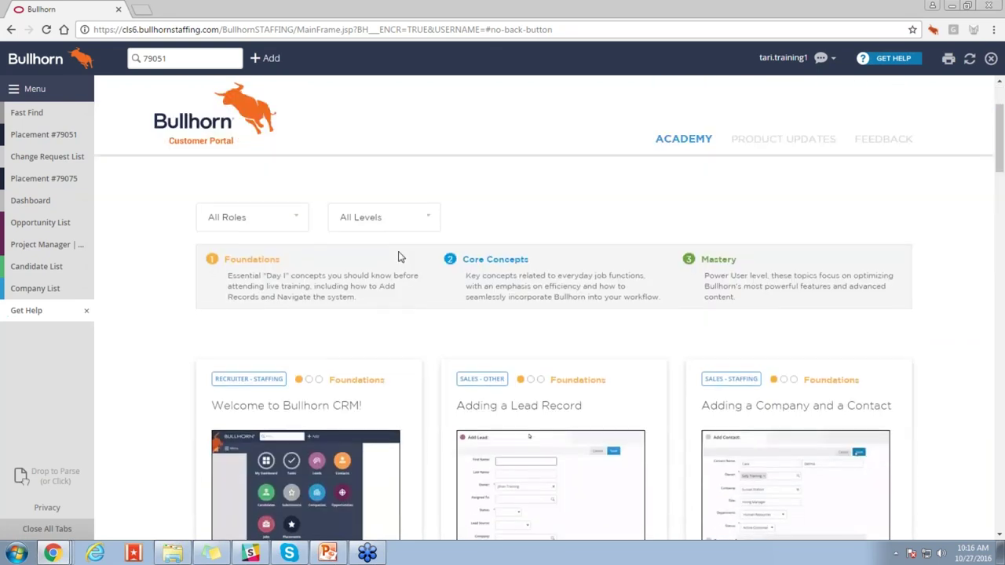
scroll(398, 257, "down", 2)
scroll(398, 251, "up", 5)
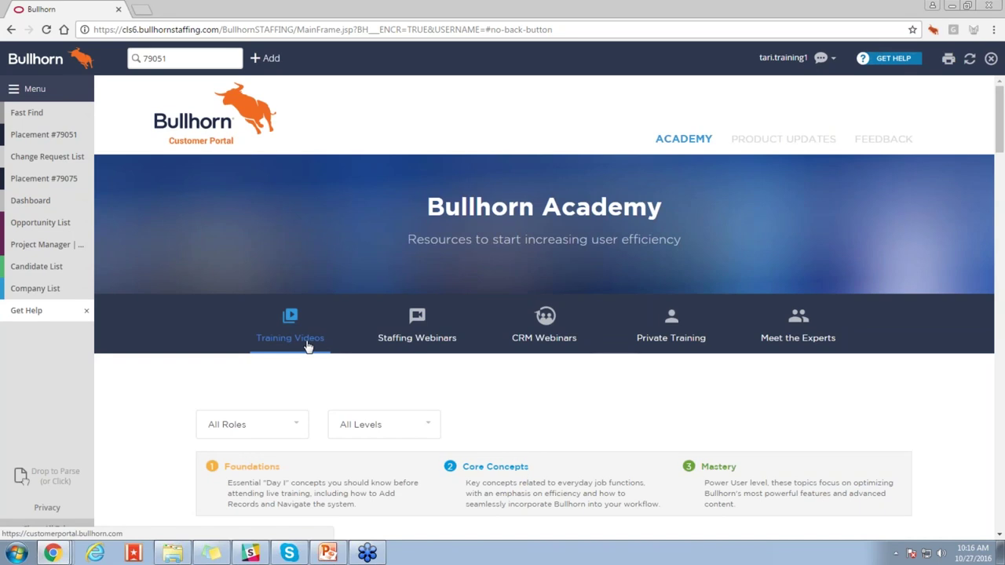
scroll(308, 347, "down", 3)
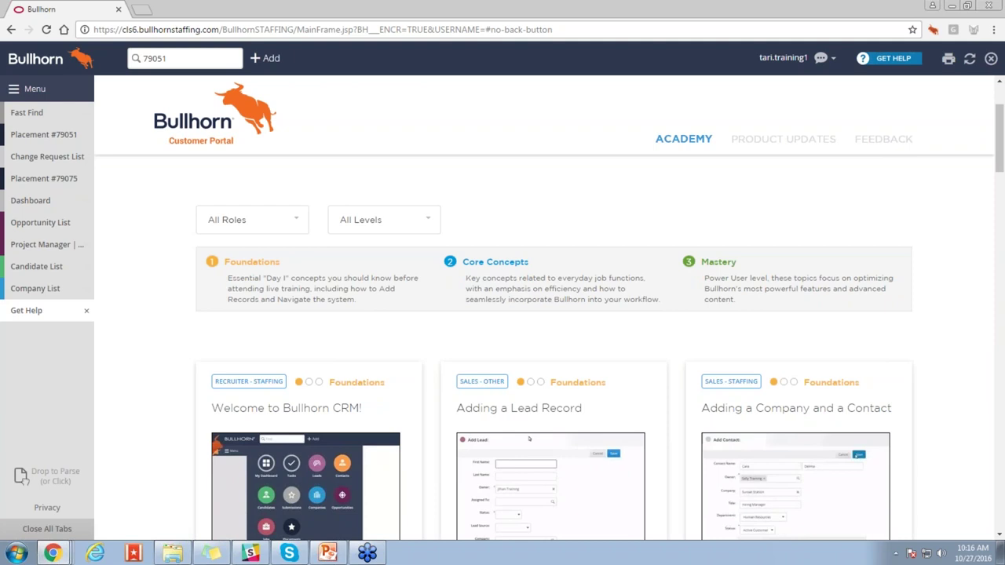
scroll(549, 330, "down", 1)
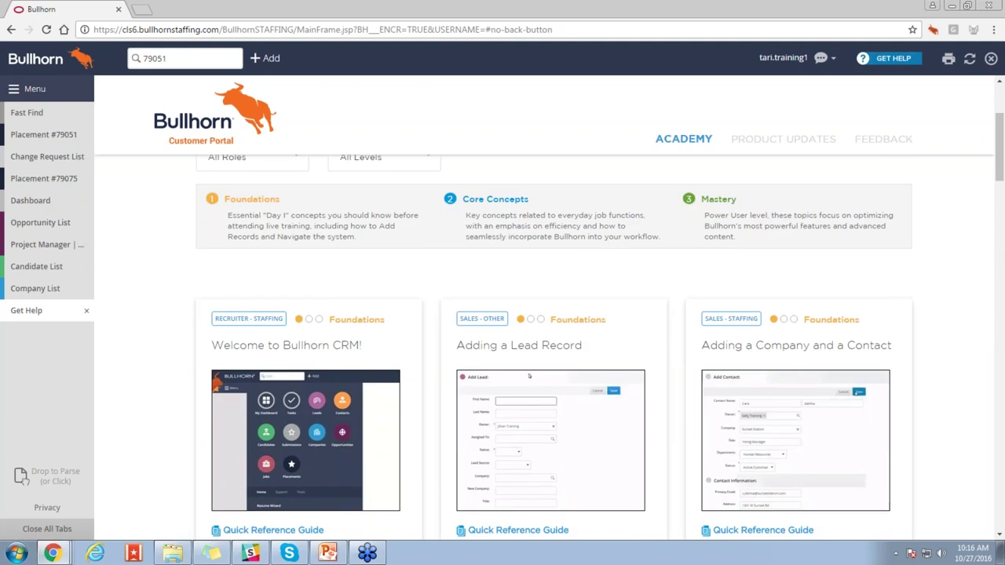
Filter the training videos to the Recruiter - Staffing role and the Core Concepts level.
scroll(549, 330, "up", 1)
left_click(291, 228)
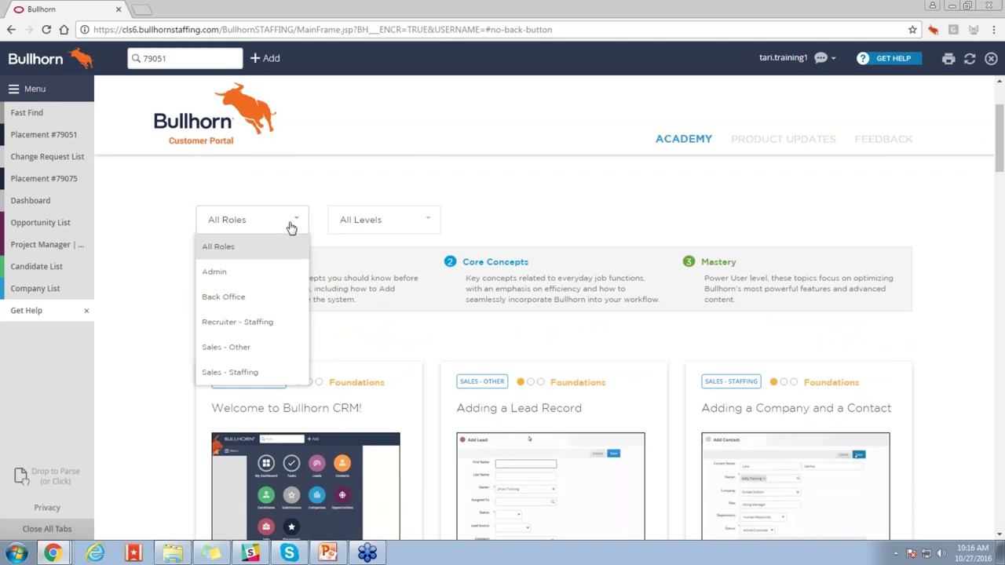
left_click(264, 322)
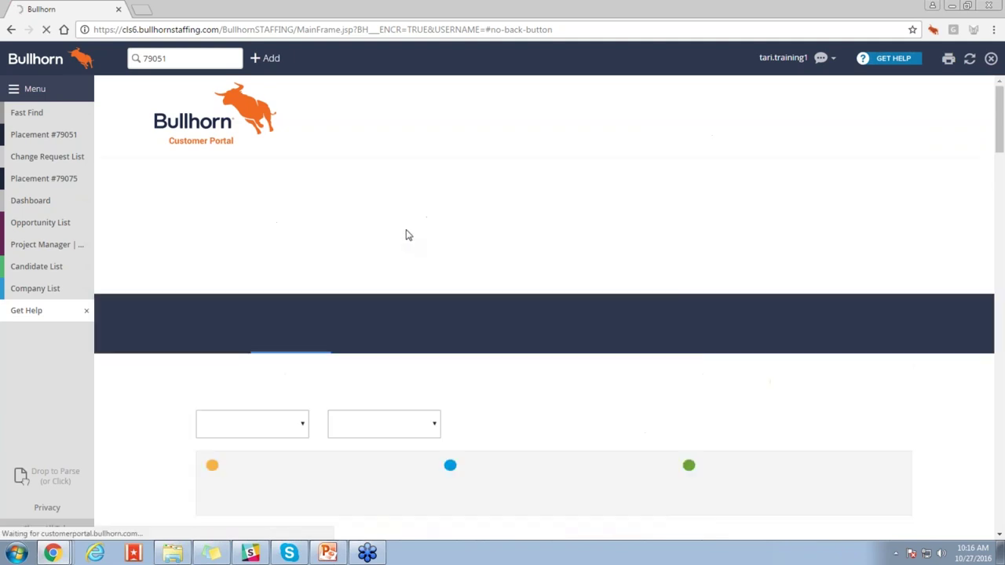
scroll(385, 429, "down", 2)
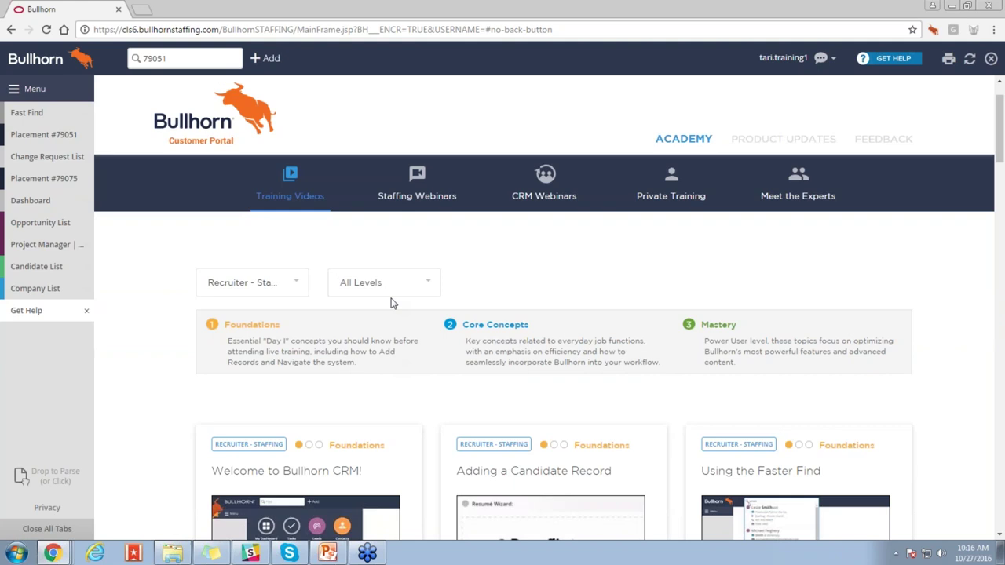
left_click(391, 292)
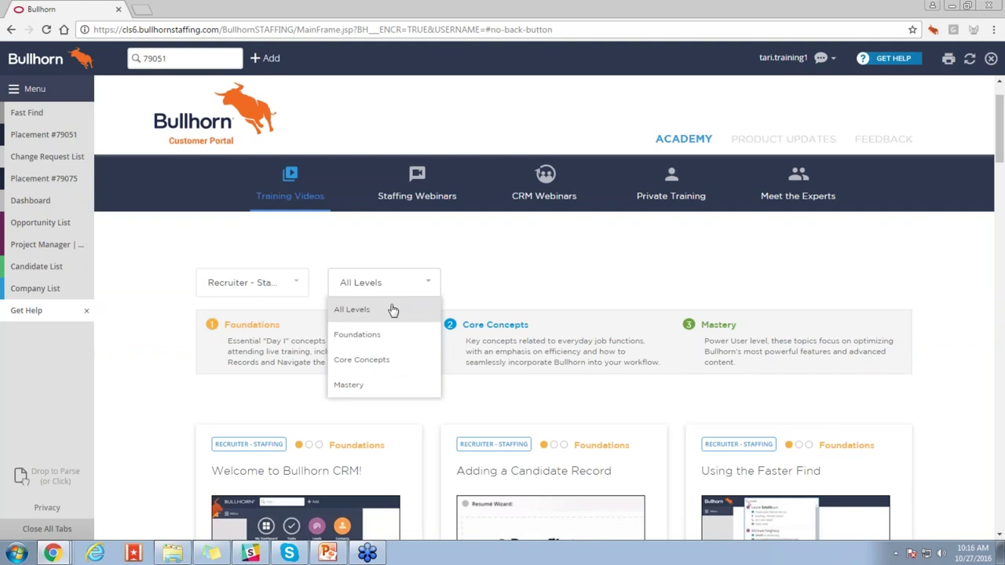
left_click(380, 360)
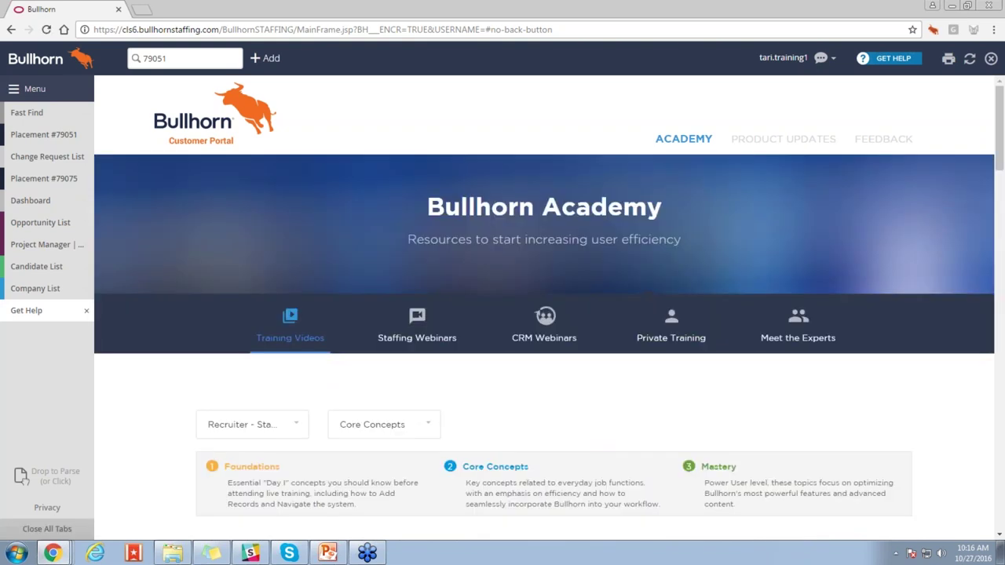
View the Quick Reference Guide for Change Request List Management, then close it.
scroll(513, 375, "down", 6)
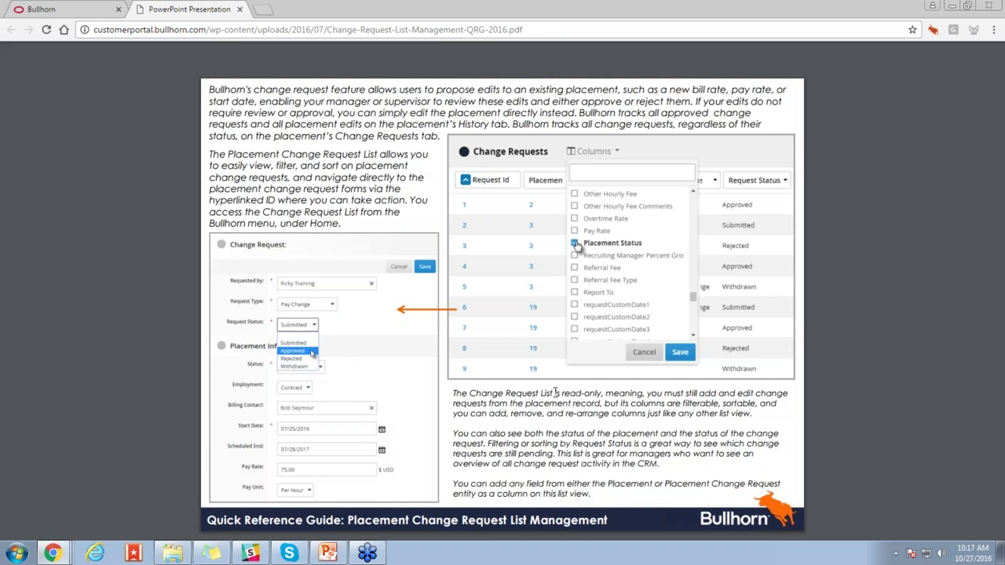
left_click(240, 10)
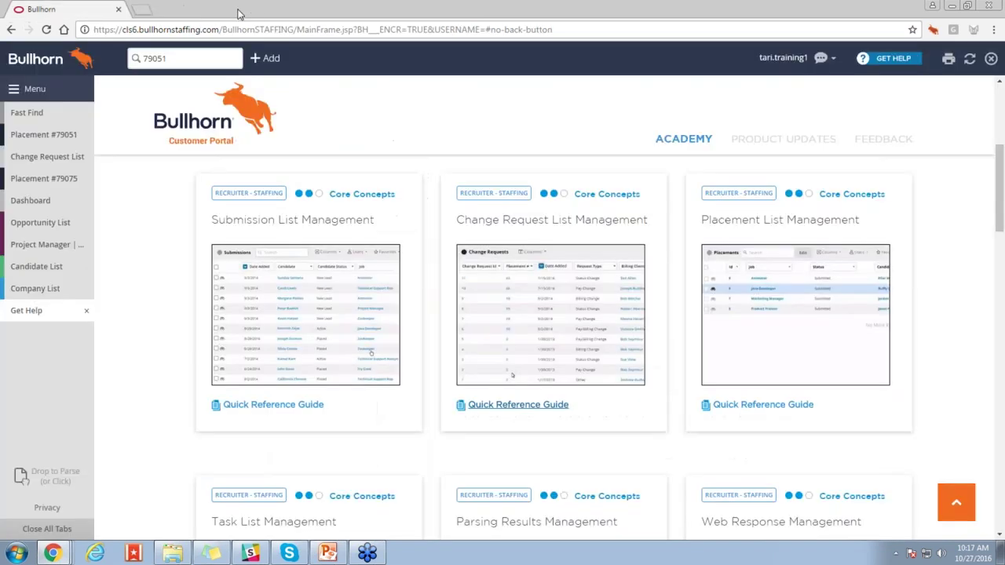
Open the Staffing Webinars section of Bullhorn Academy.
mouse_move(391, 299)
scroll(393, 303, "up", 5)
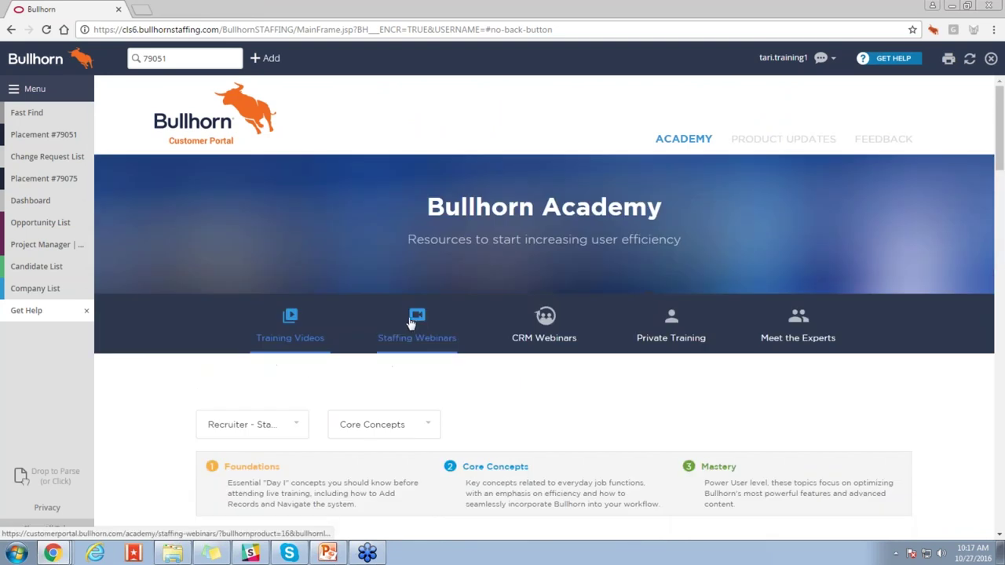
left_click(414, 317)
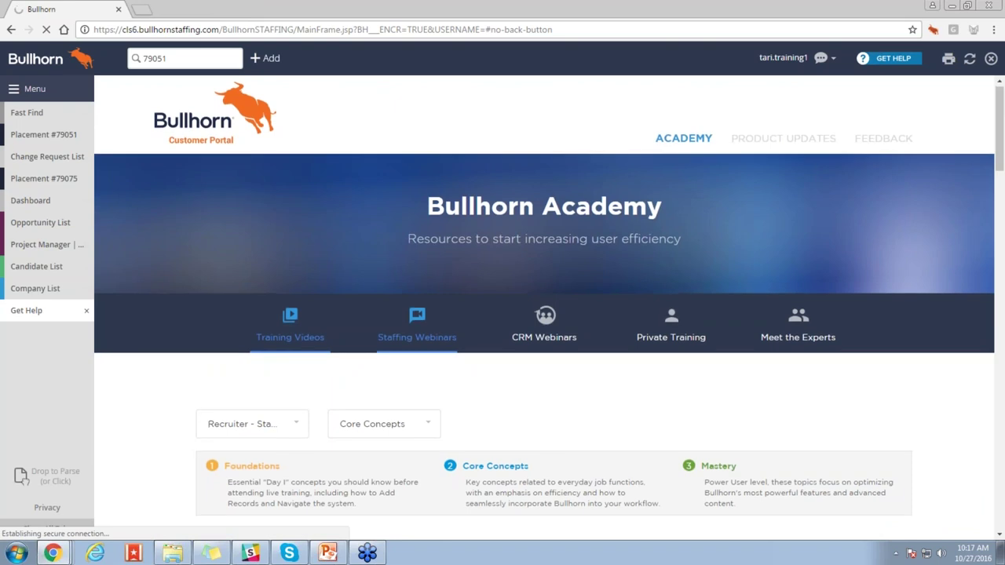
Examine the staffing webinar course descriptions and agendas, down to the available-dates option for STA 101: Working Your Job Orders.
scroll(542, 346, "down", 3)
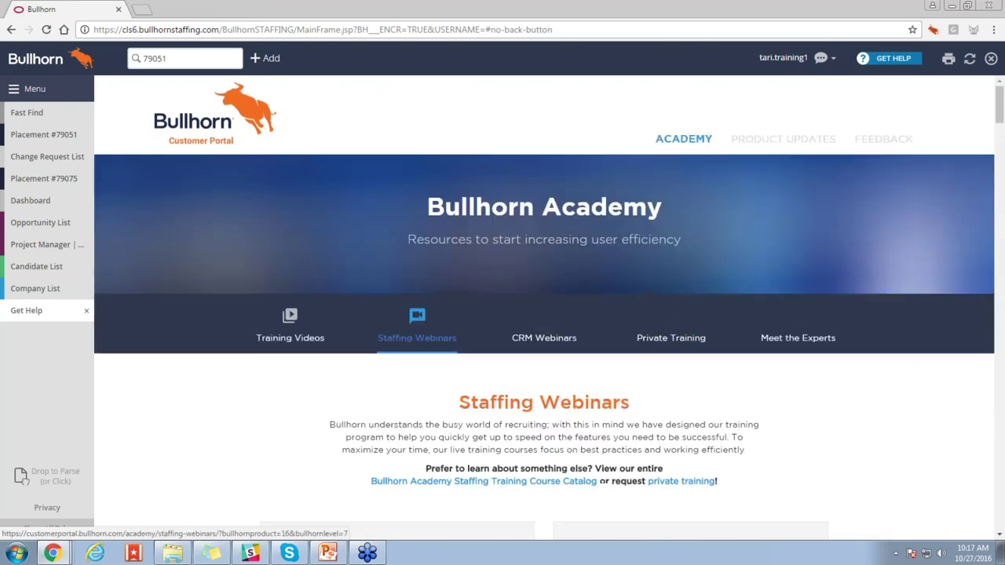
scroll(544, 314, "down", 5)
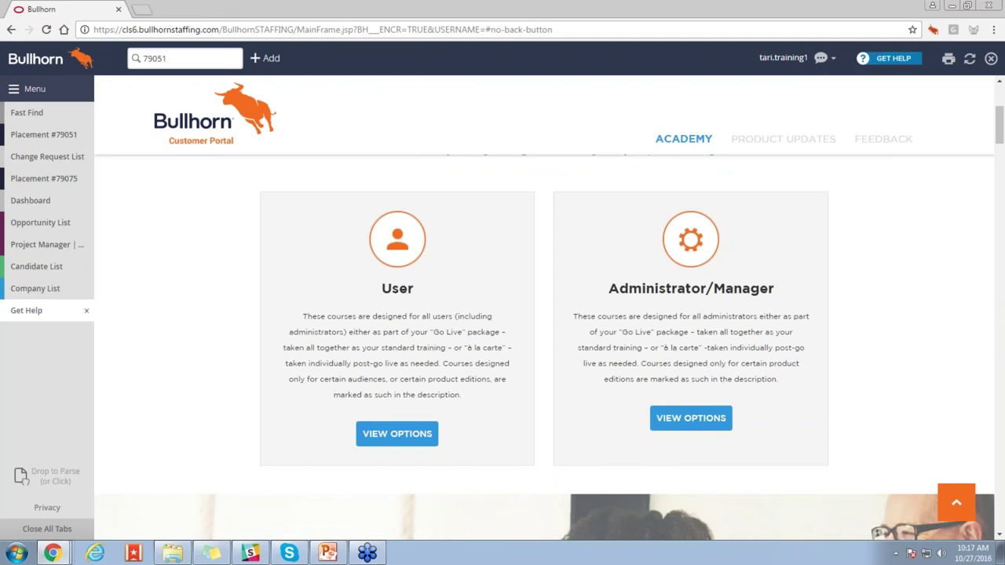
scroll(411, 326, "down", 2)
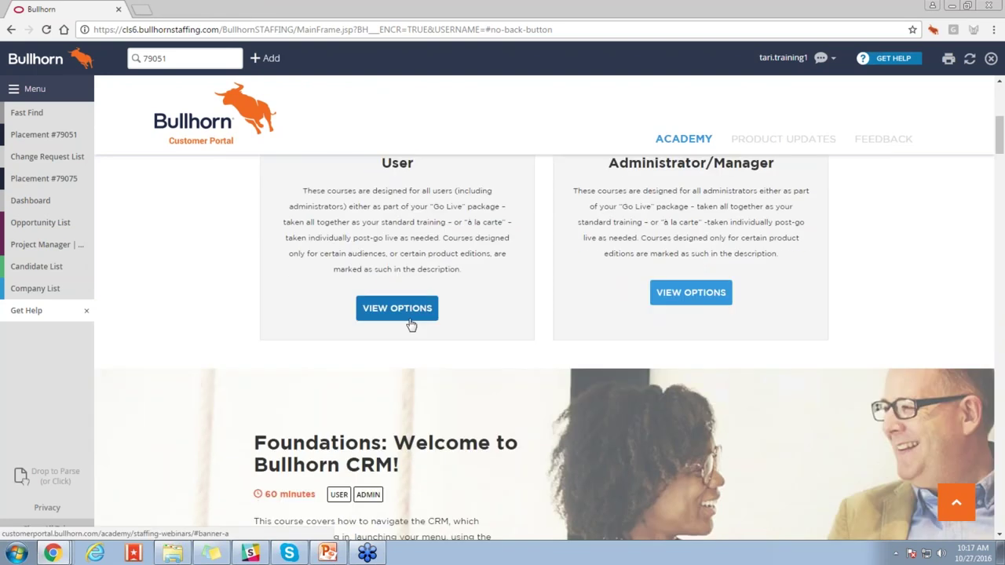
scroll(411, 325, "down", 3)
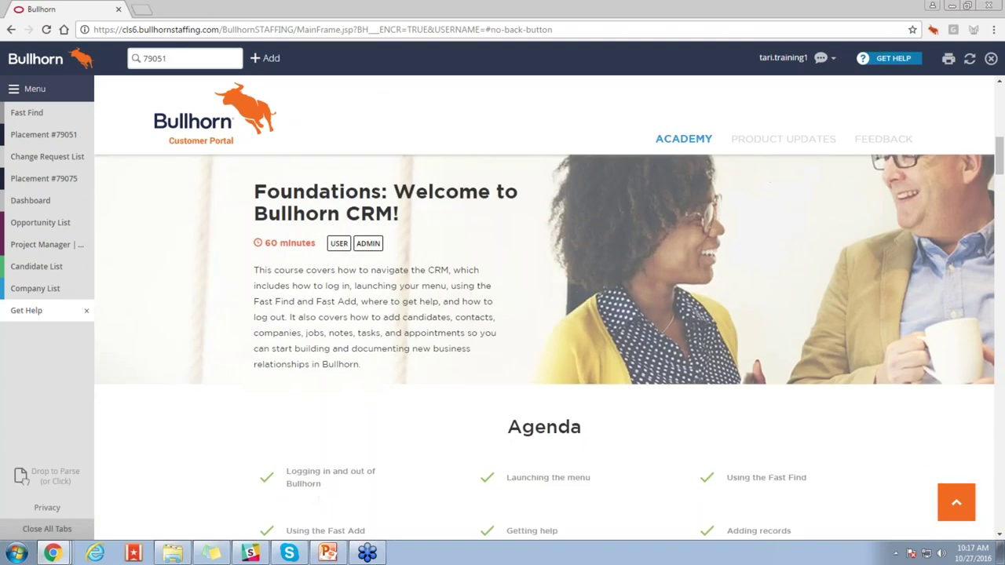
scroll(550, 338, "down", 3)
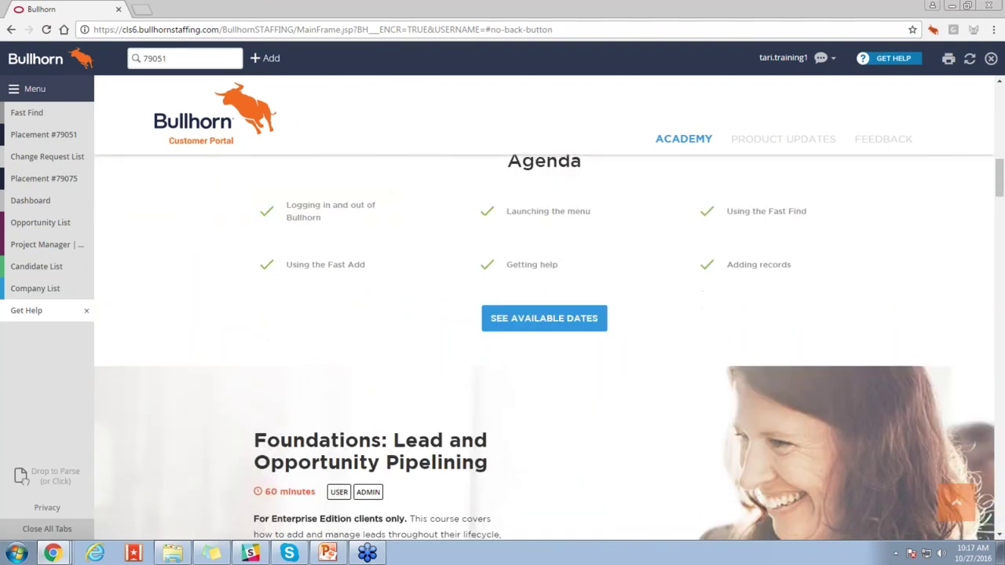
scroll(550, 338, "down", 1)
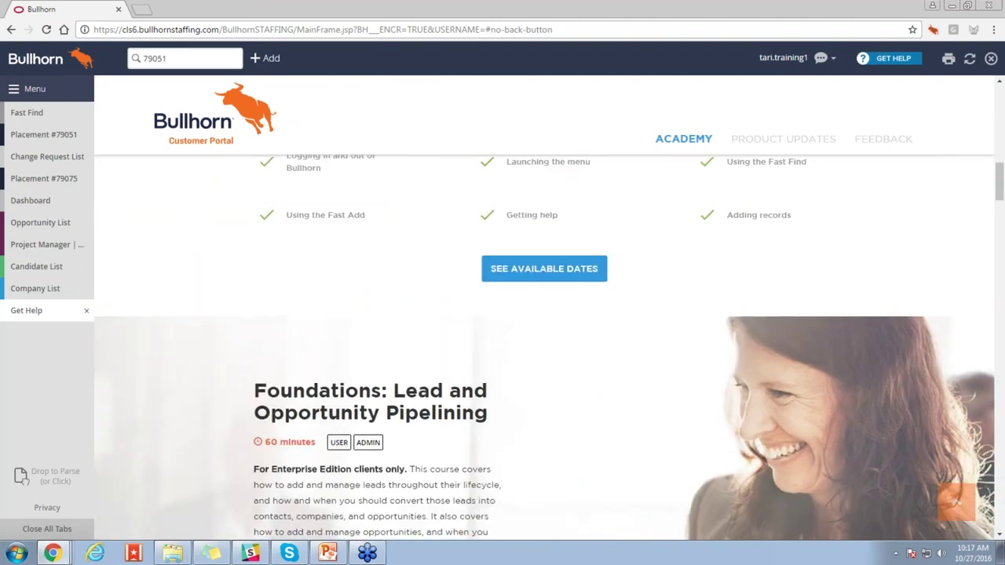
scroll(549, 346, "down", 3)
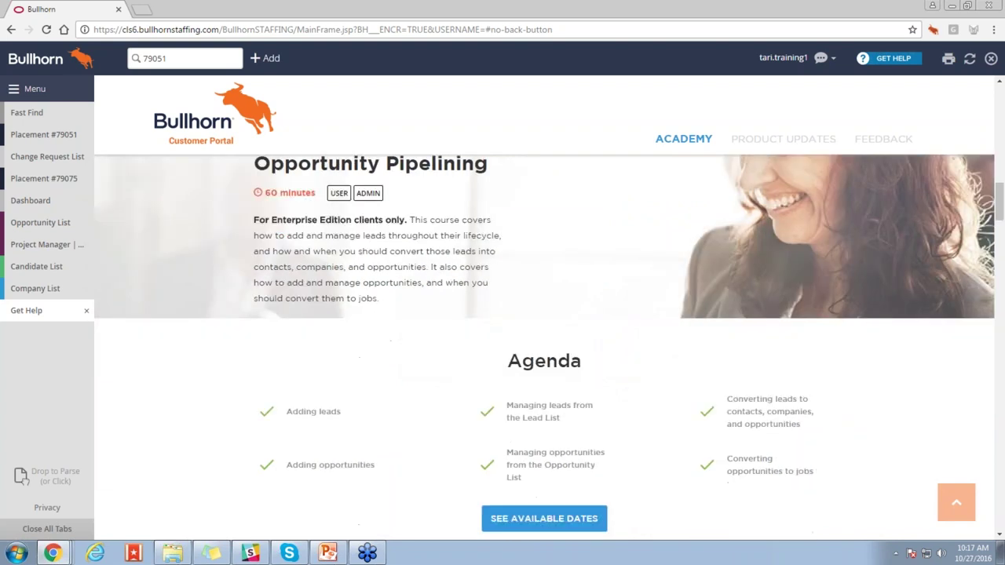
scroll(550, 346, "down", 2)
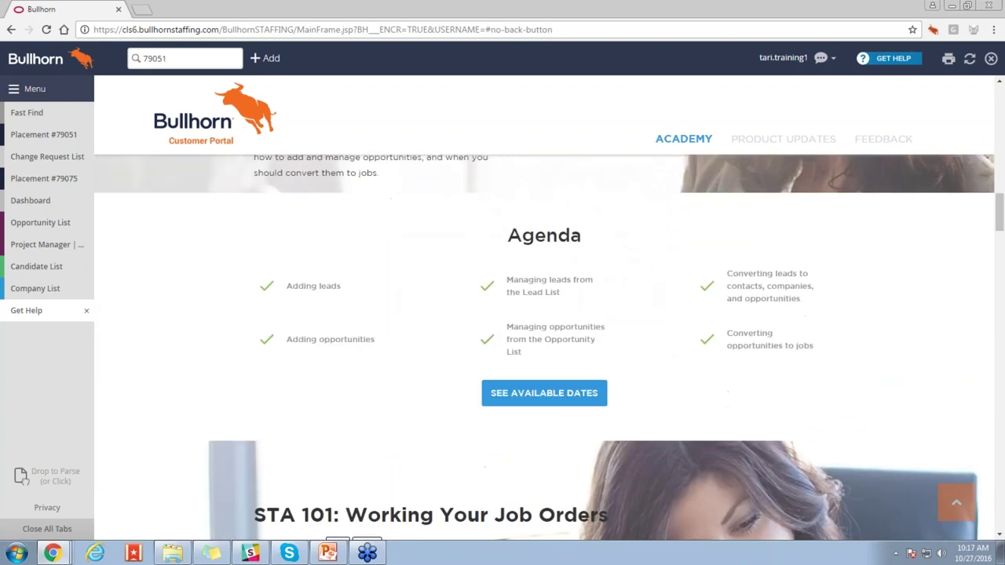
scroll(419, 305, "down", 3)
scroll(420, 304, "down", 2)
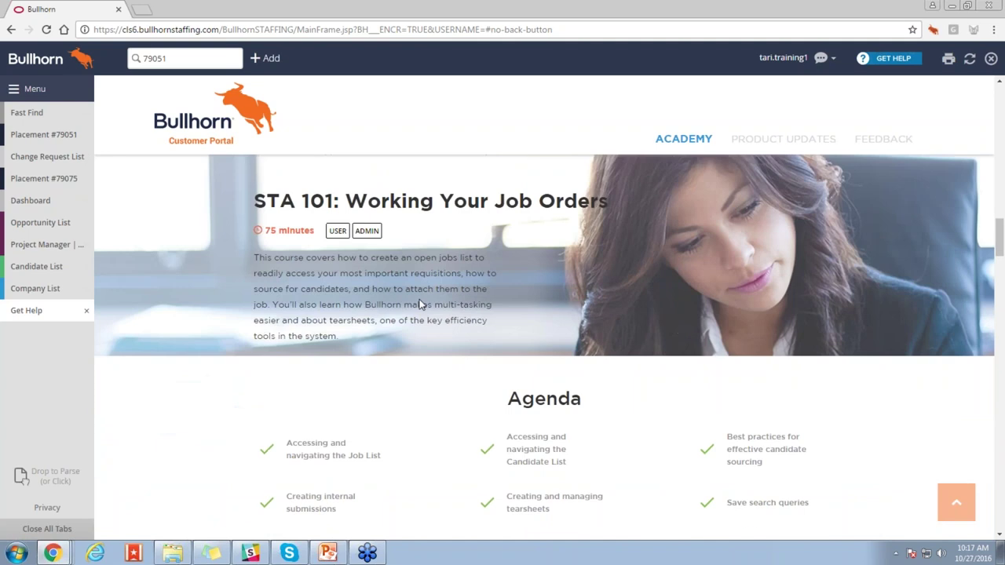
scroll(421, 306, "down", 2)
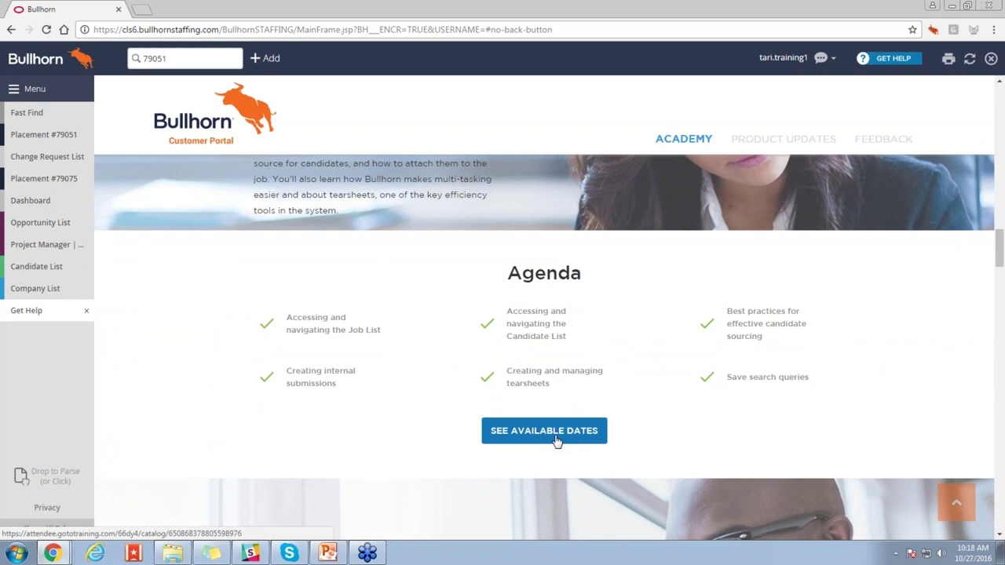
Open the Private Training section of Bullhorn Academy and review its Request a Quote form.
scroll(556, 441, "up", 7)
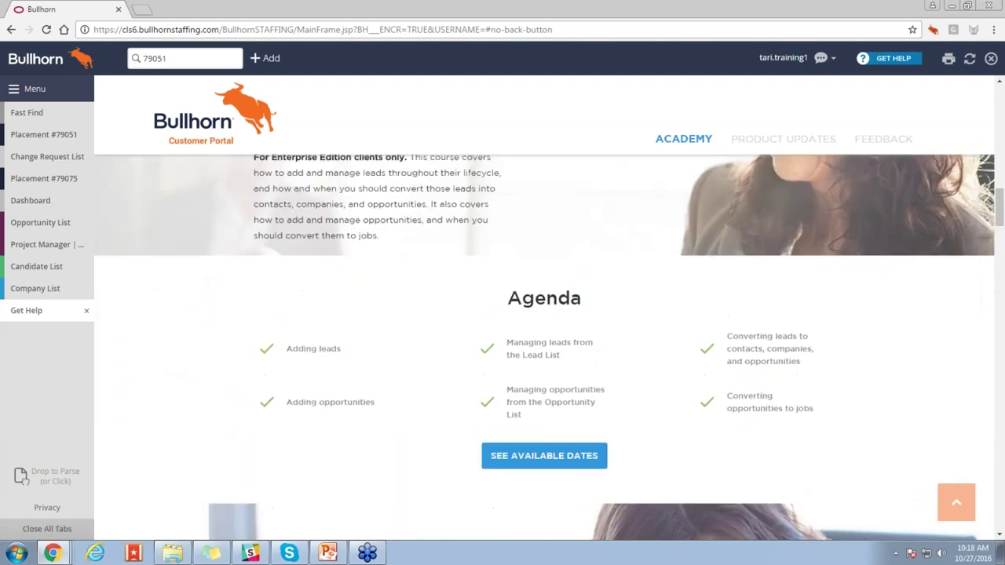
scroll(547, 339, "up", 15)
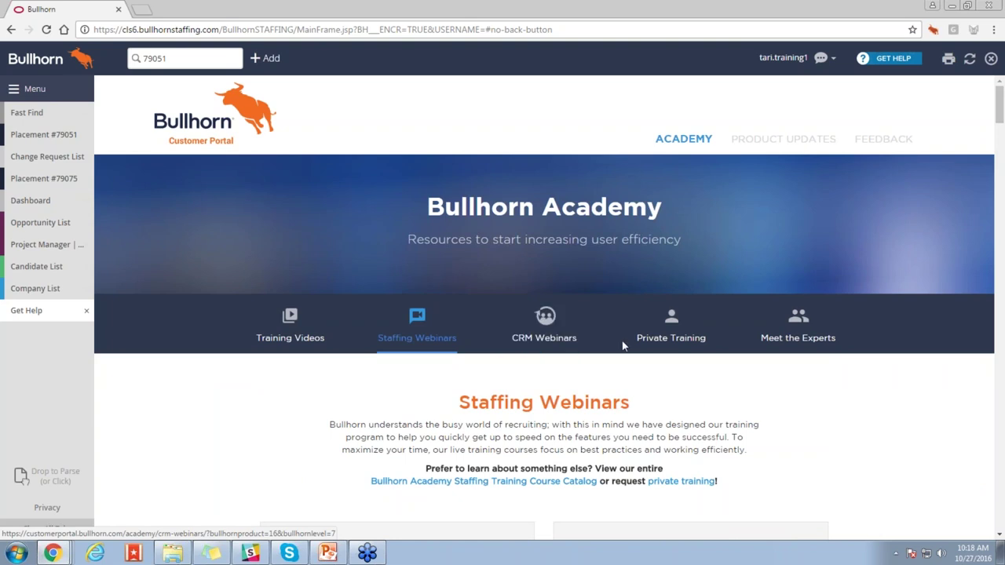
left_click(664, 343)
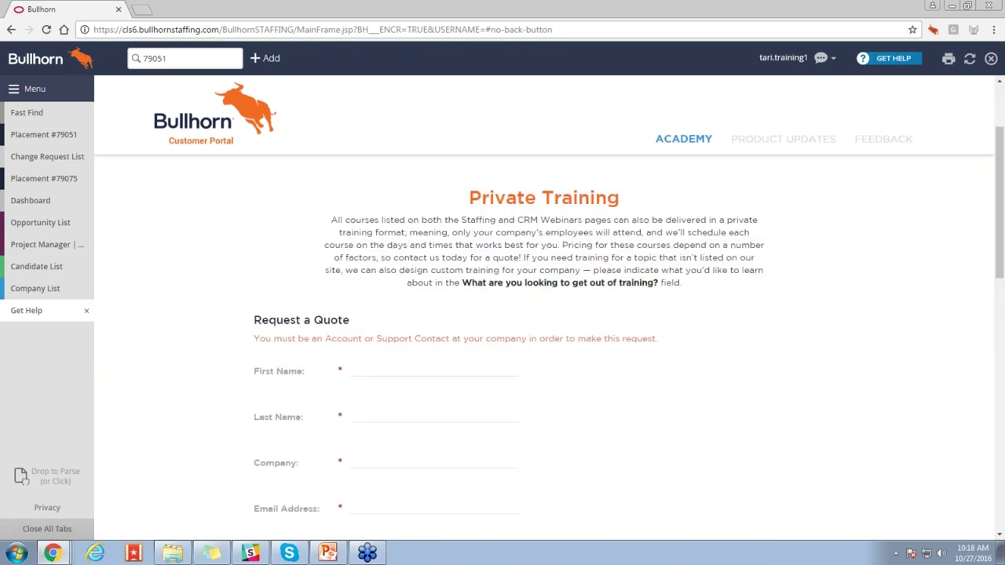
scroll(502, 337, "down", 3)
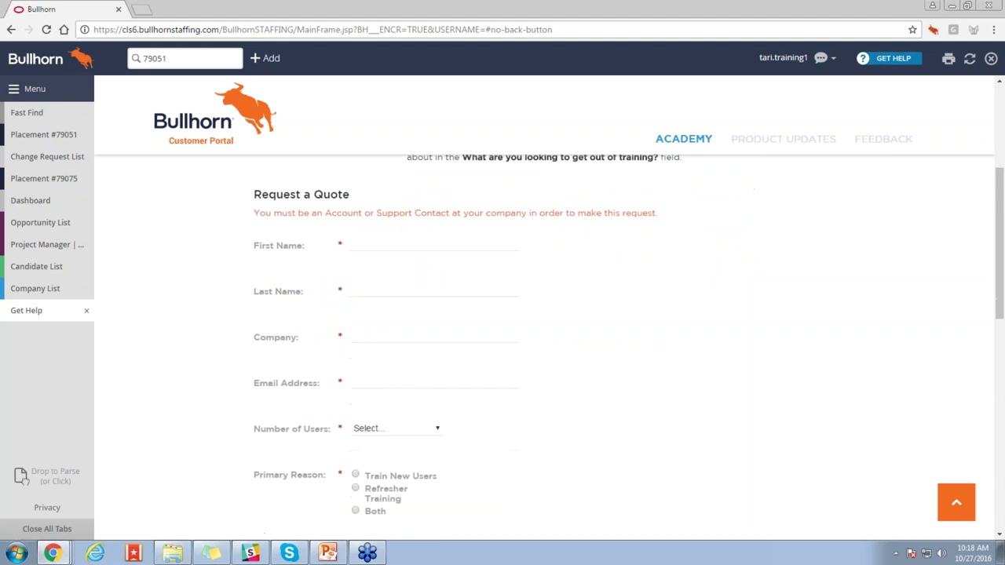
scroll(503, 338, "down", 2)
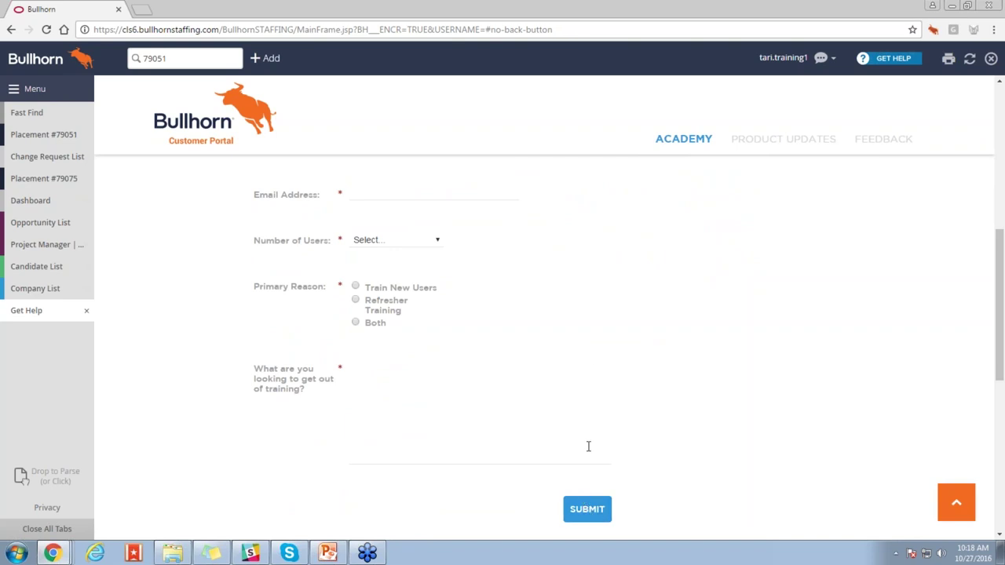
left_click(608, 379)
Open the Product Updates area of the customer portal and view the release entries for all products.
scroll(609, 369, "up", 6)
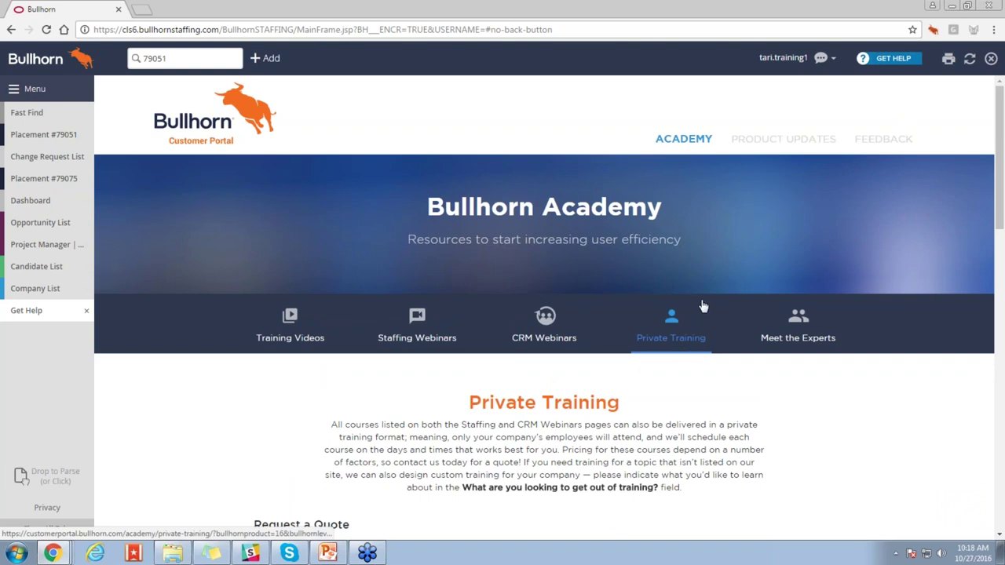
left_click(789, 141)
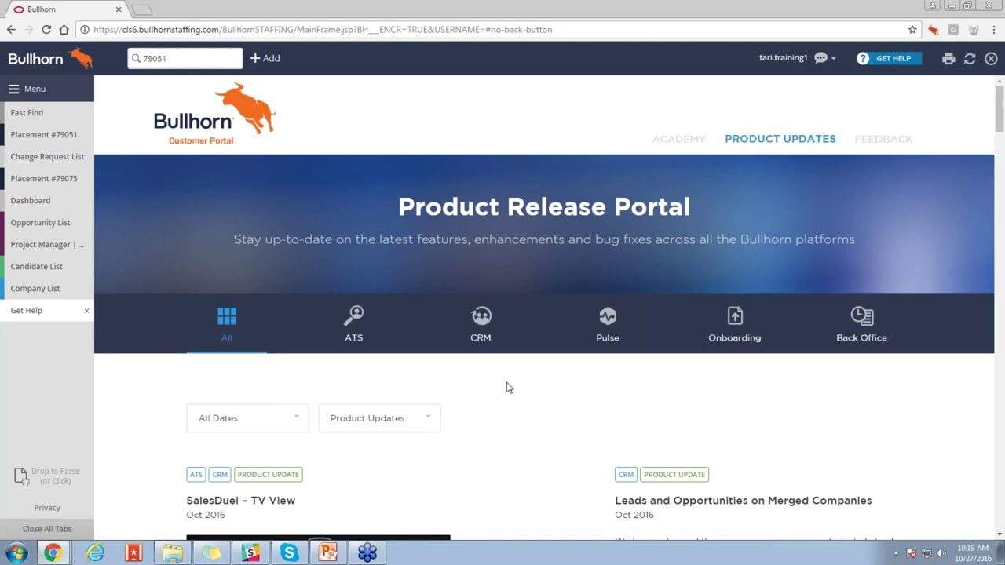
scroll(506, 387, "down", 3)
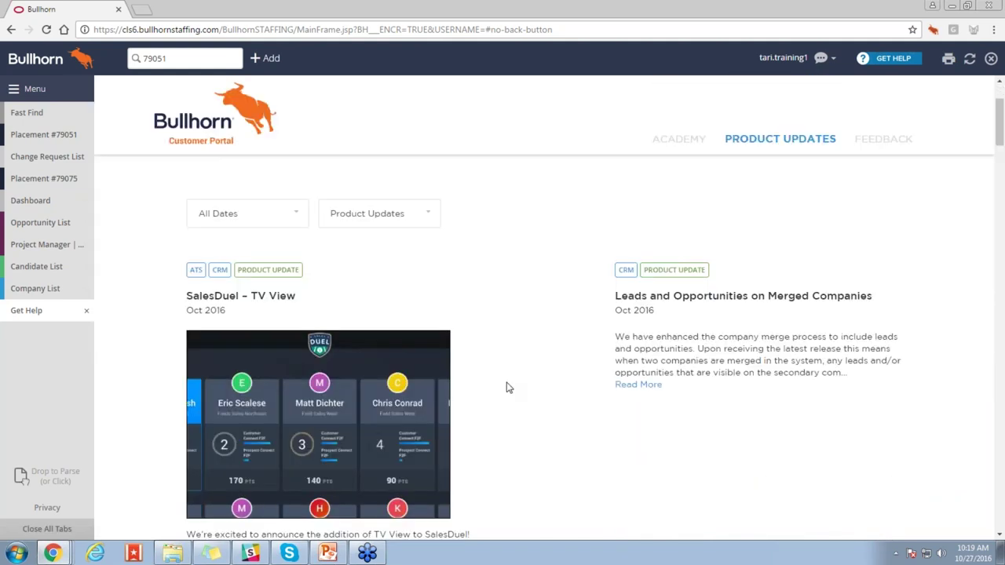
scroll(506, 387, "up", 3)
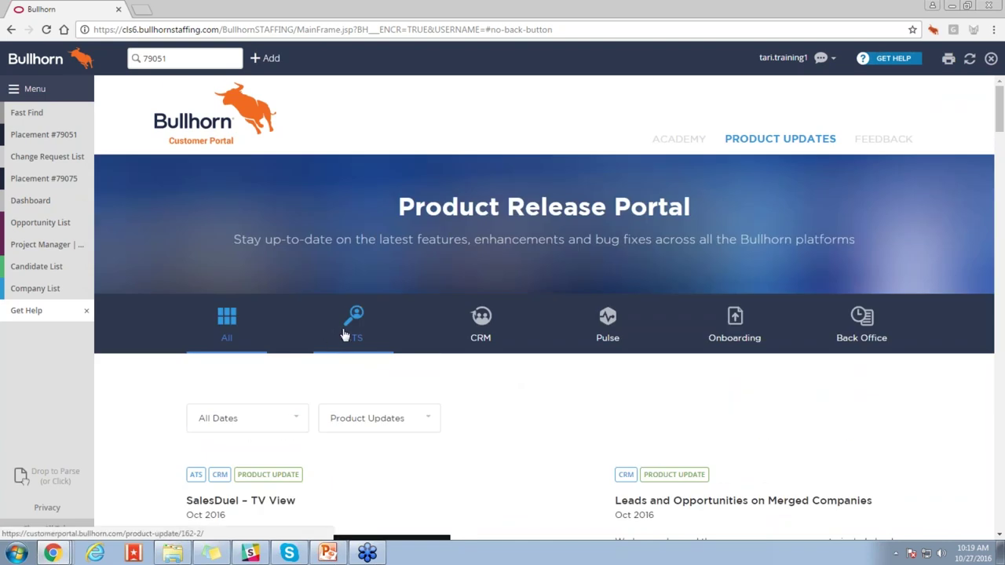
Filter the Product Release Portal to ATS and look through the listed product updates.
left_click(354, 335)
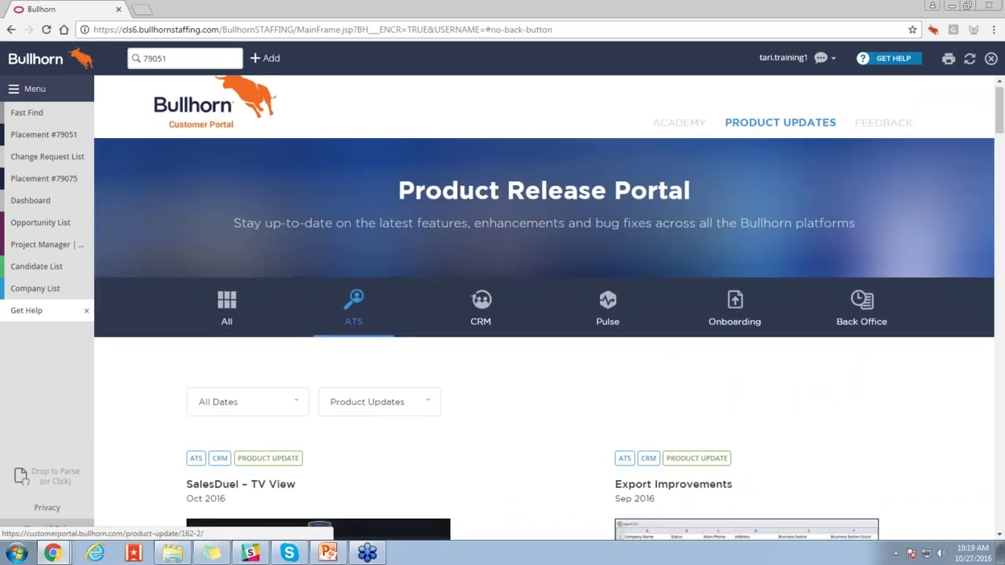
scroll(377, 317, "down", 4)
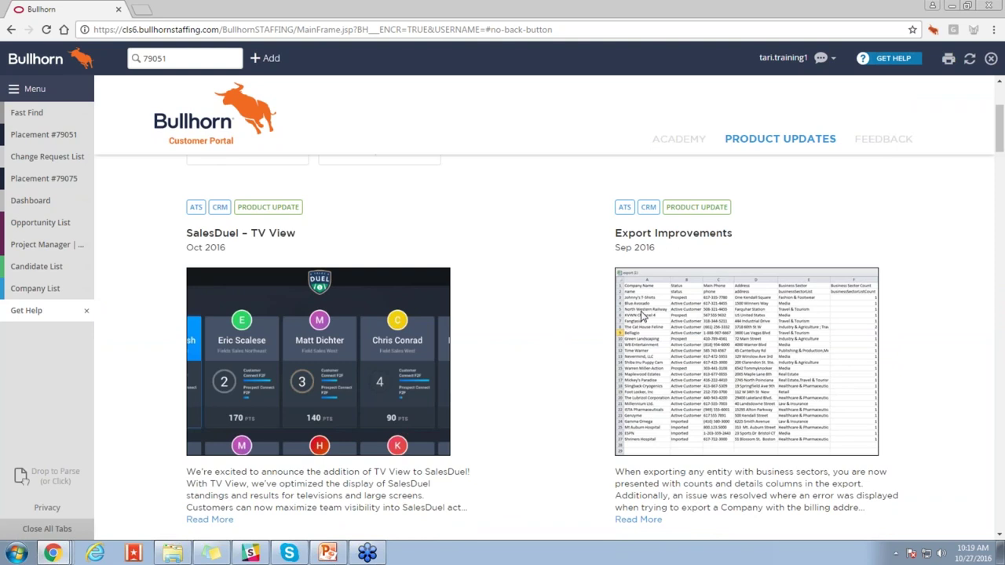
scroll(596, 314, "down", 5)
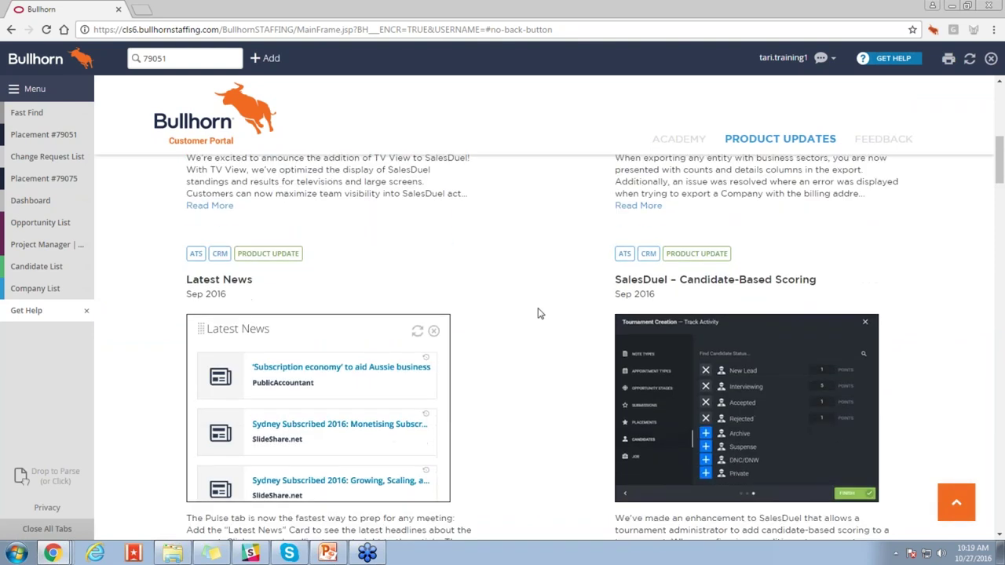
scroll(539, 313, "down", 4)
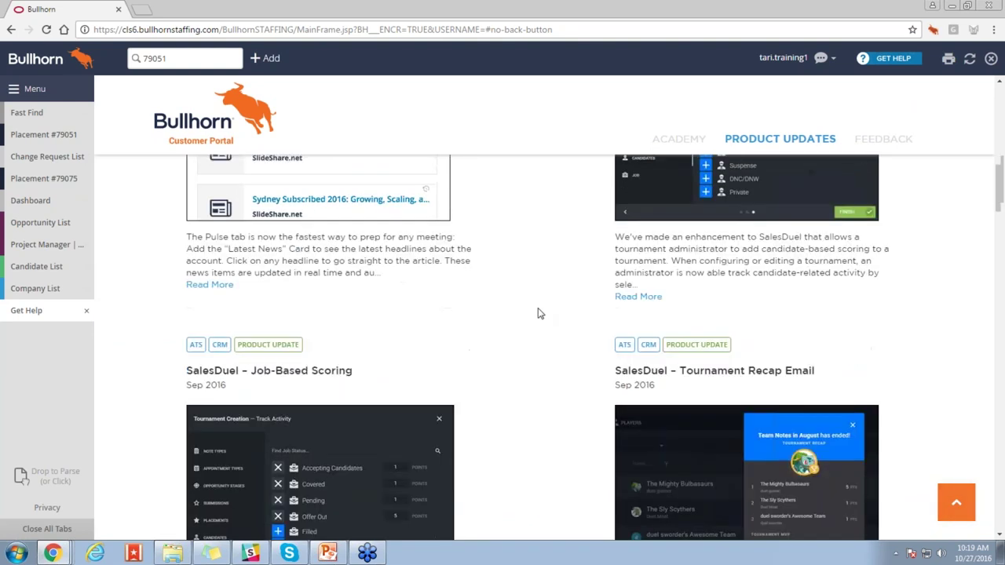
Open the Feedback page and examine the features that came from customer feedback and the fields of the feedback form.
scroll(539, 314, "up", 10)
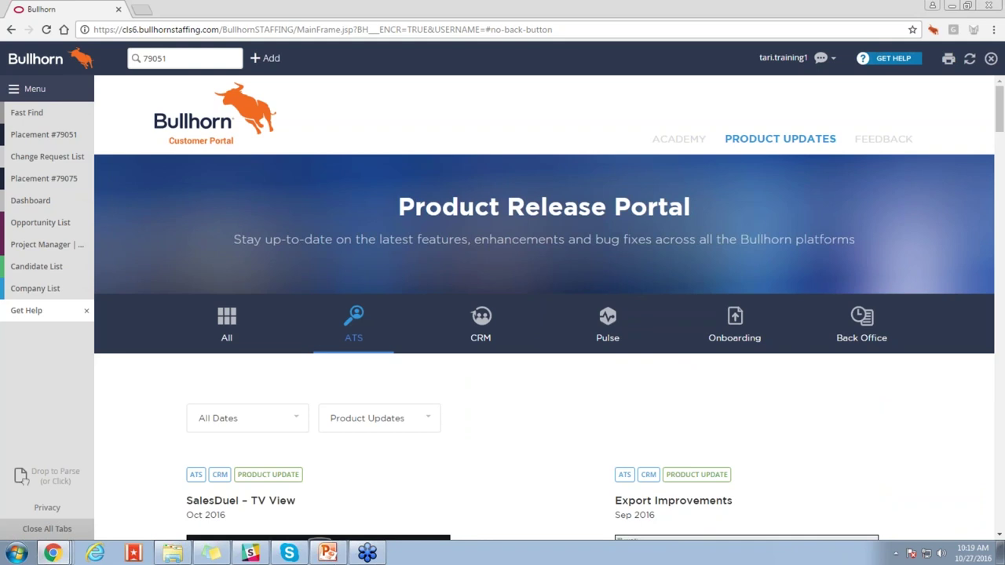
left_click(884, 139)
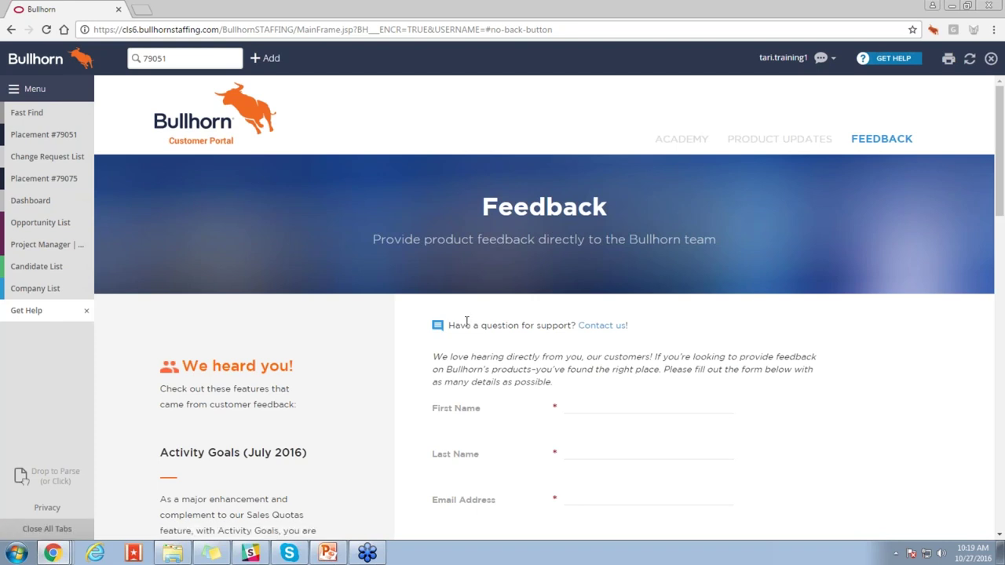
scroll(467, 321, "down", 3)
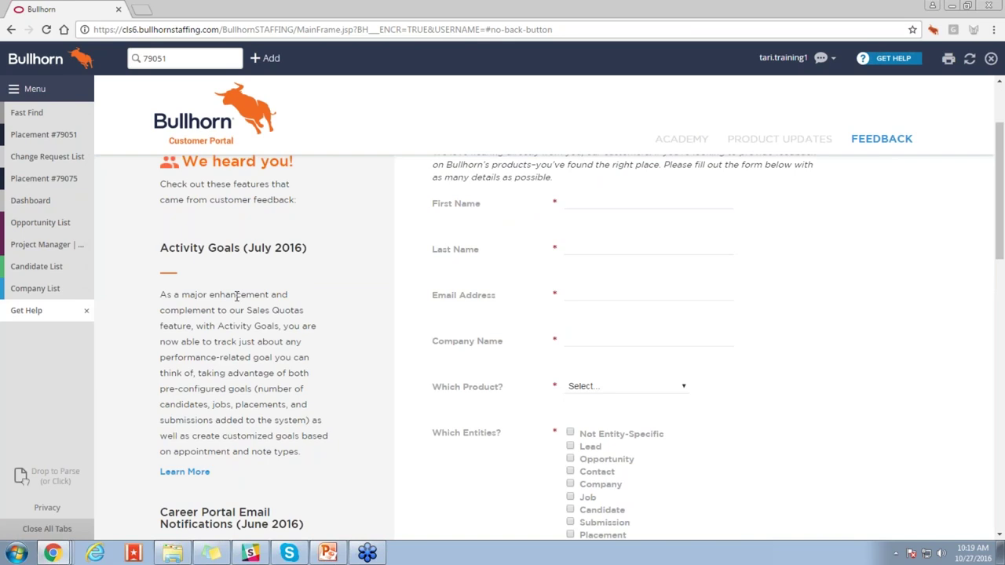
scroll(249, 324, "down", 2)
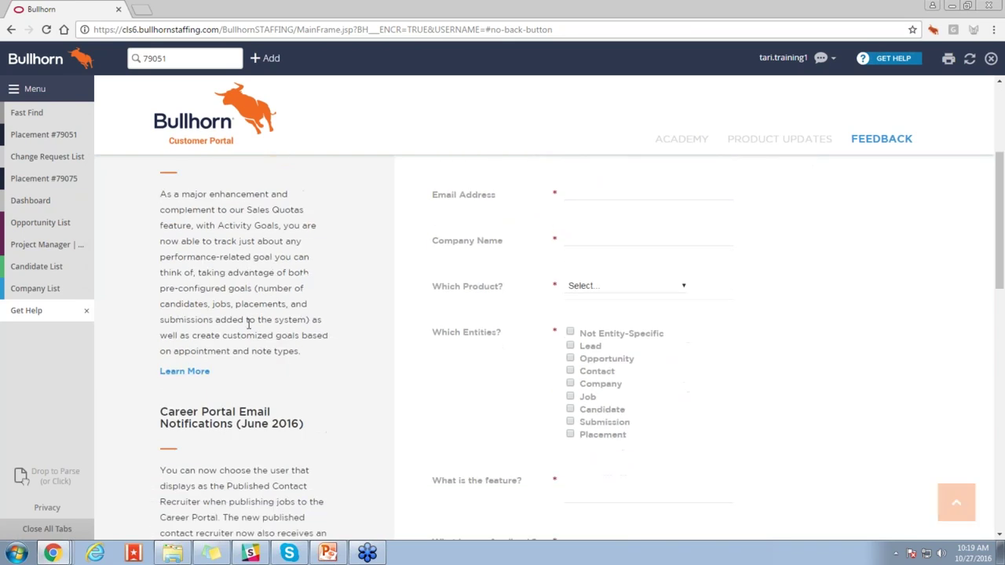
scroll(248, 324, "down", 2)
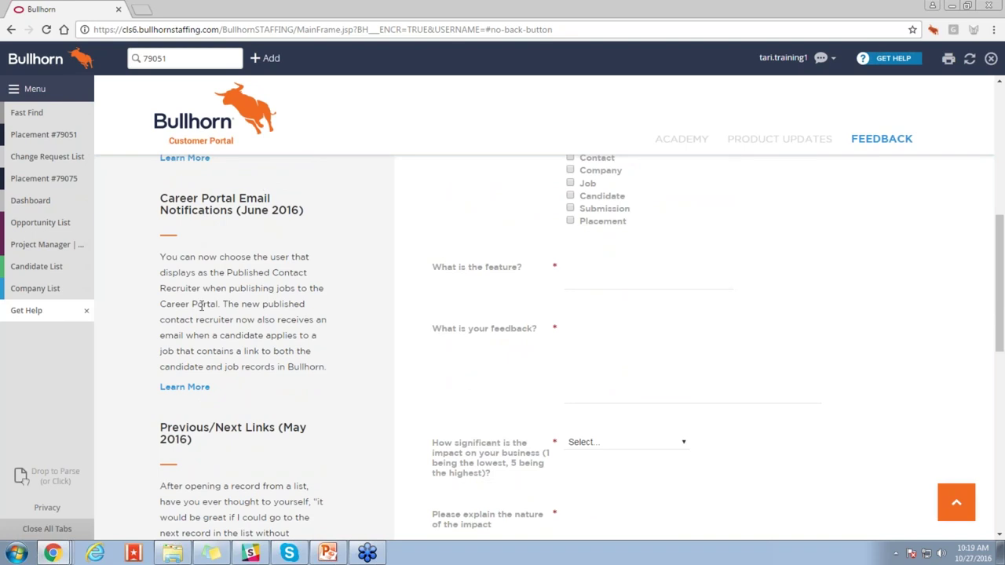
scroll(248, 354, "down", 3)
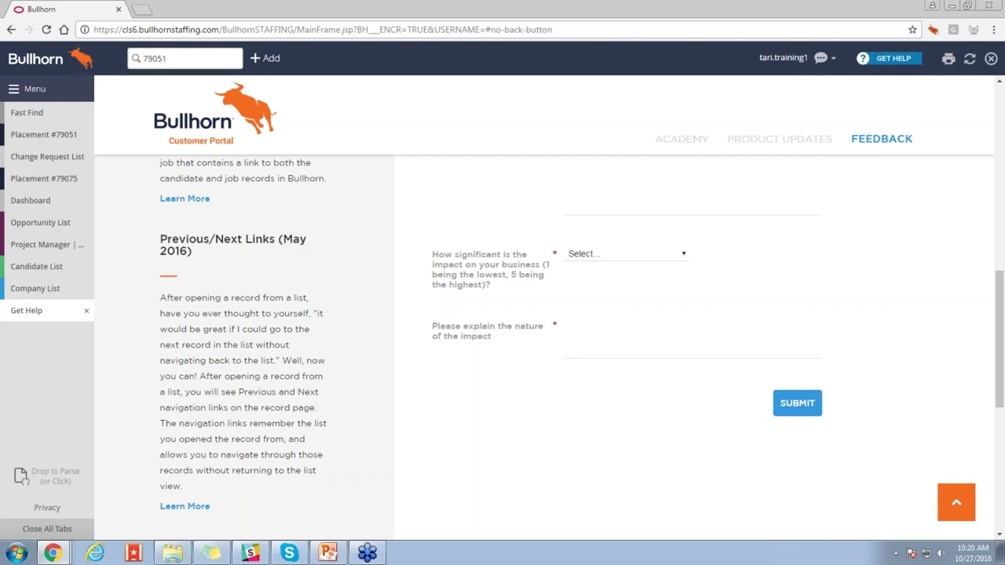
scroll(248, 353, "down", 2)
scroll(248, 354, "up", 5)
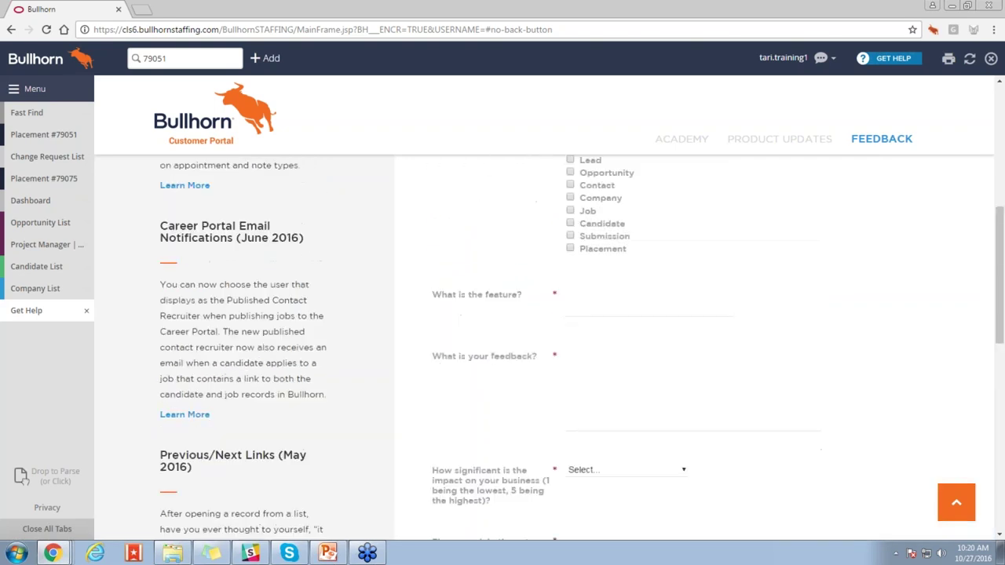
scroll(602, 314, "up", 6)
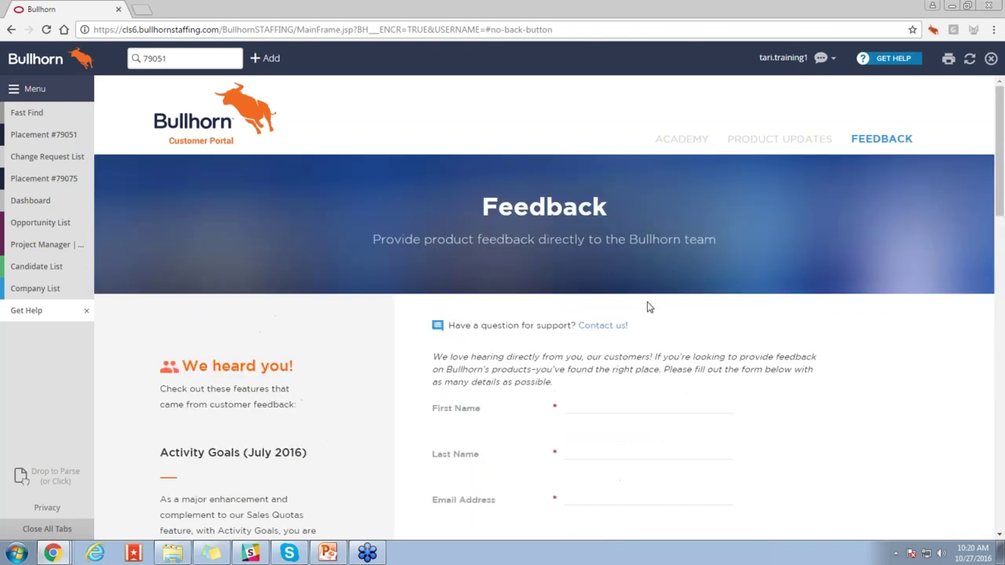
scroll(649, 307, "down", 3)
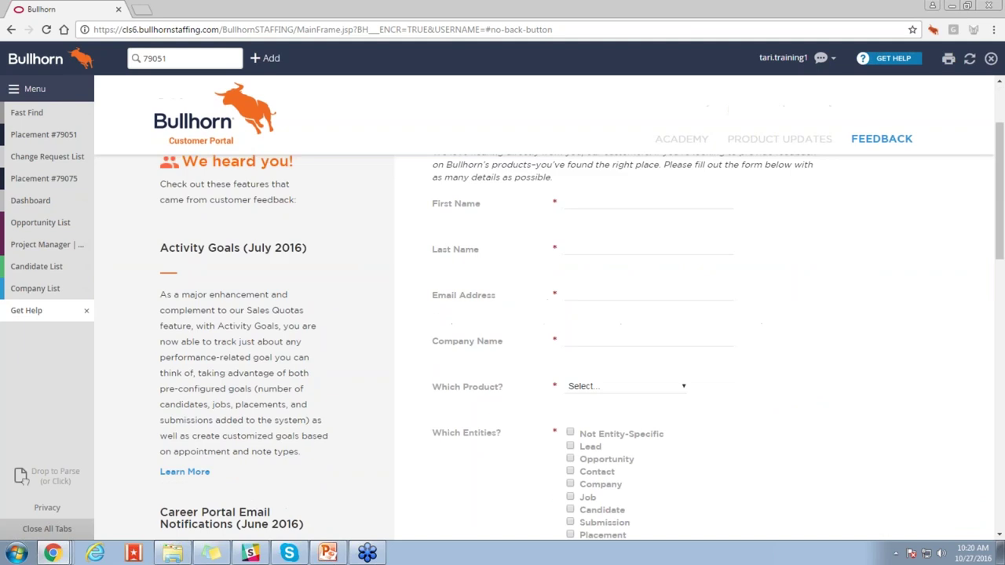
scroll(503, 346, "down", 3)
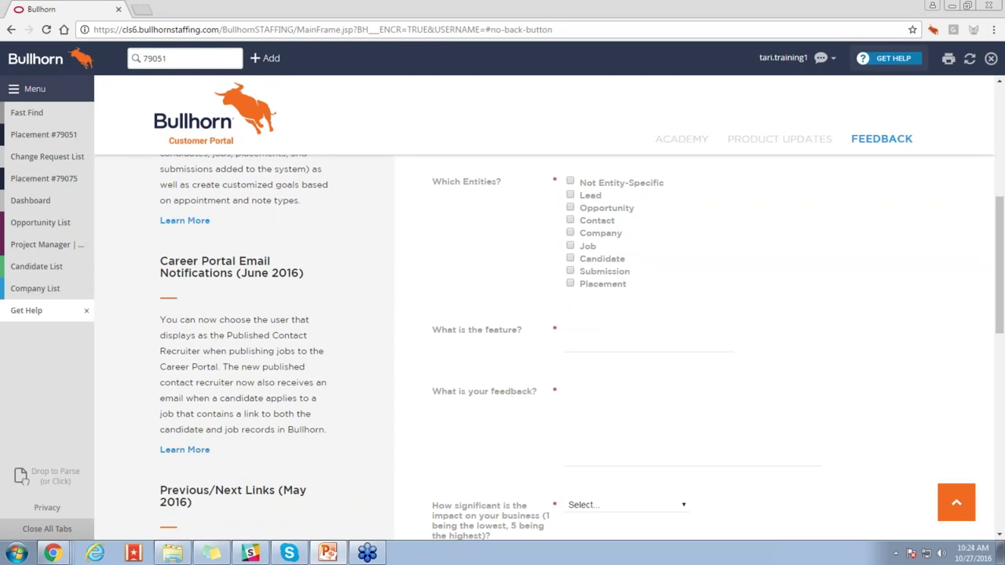
Open the Company Merge Improvements announcement from the account notifications.
left_click(836, 64)
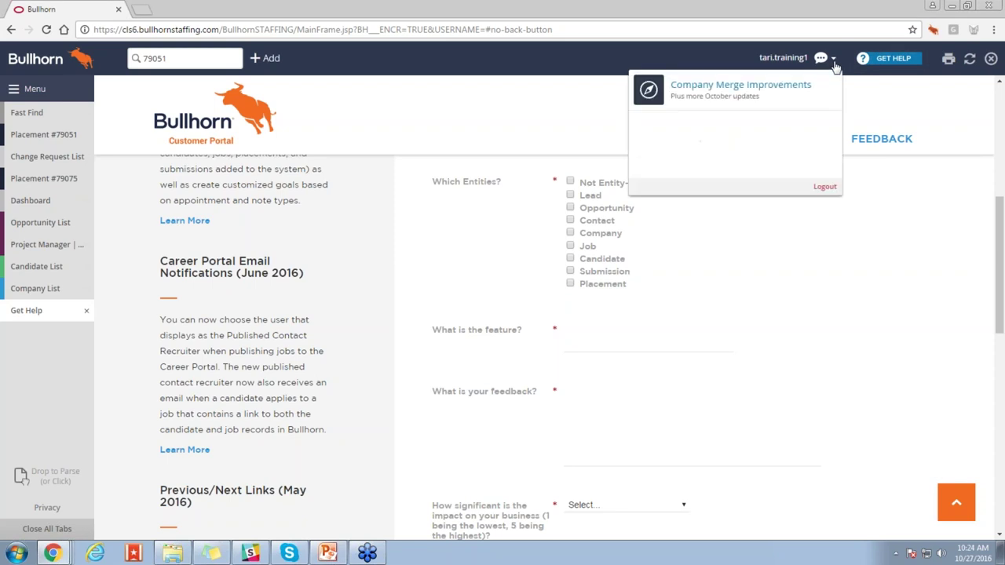
left_click(778, 95)
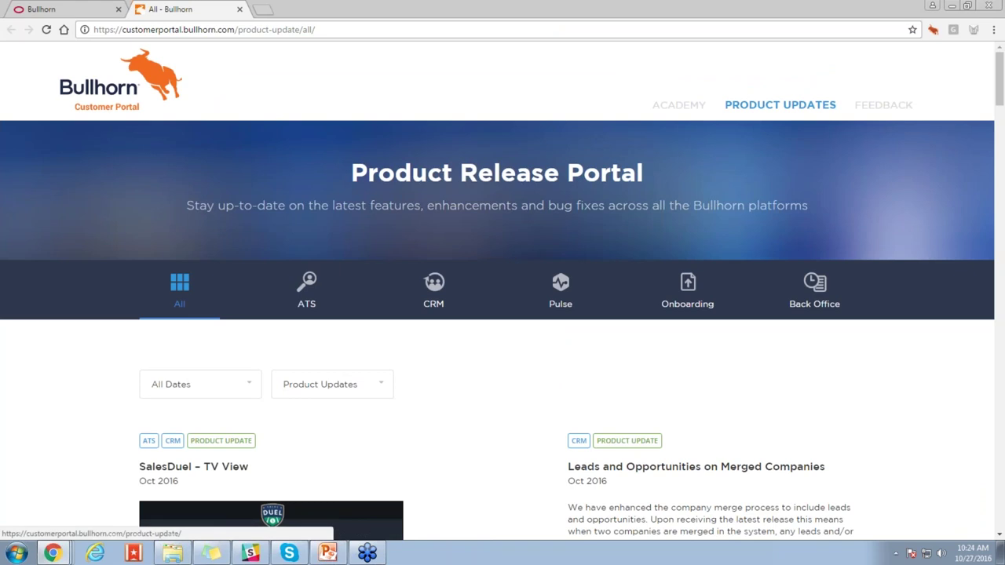
Load customerportal.bullhorn.com in a new browser tab.
left_click(262, 10)
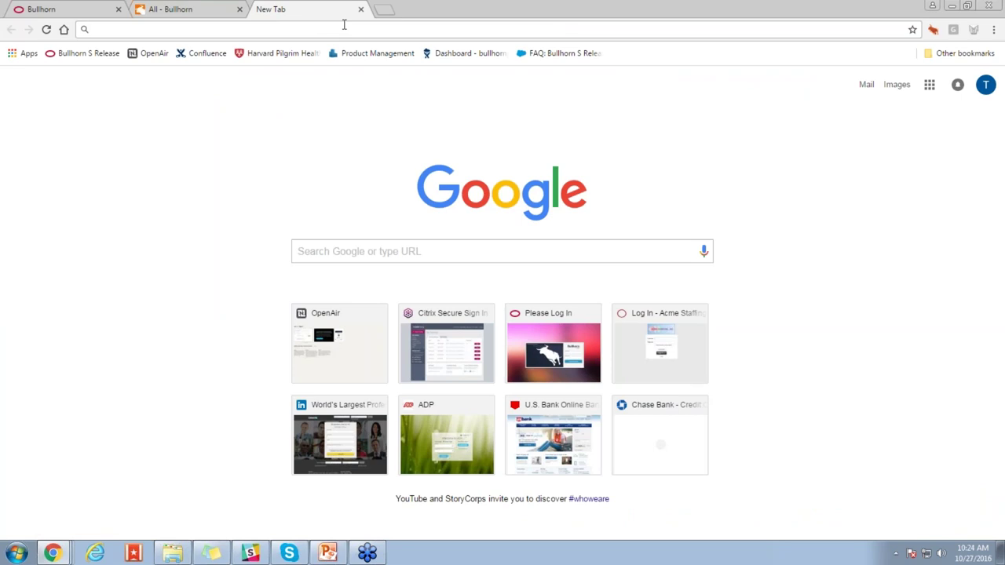
type("customerporta")
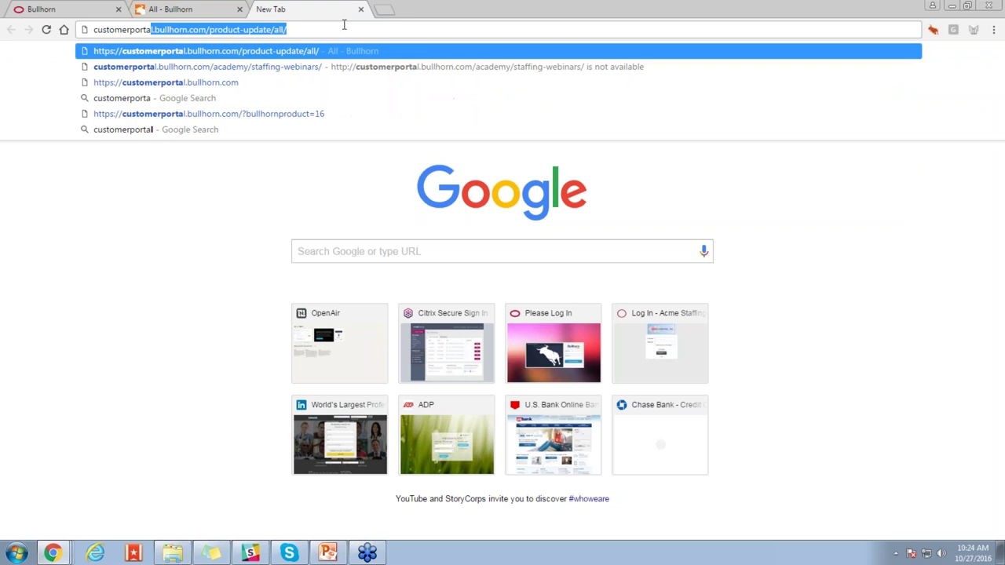
type("l.bullhorn.com")
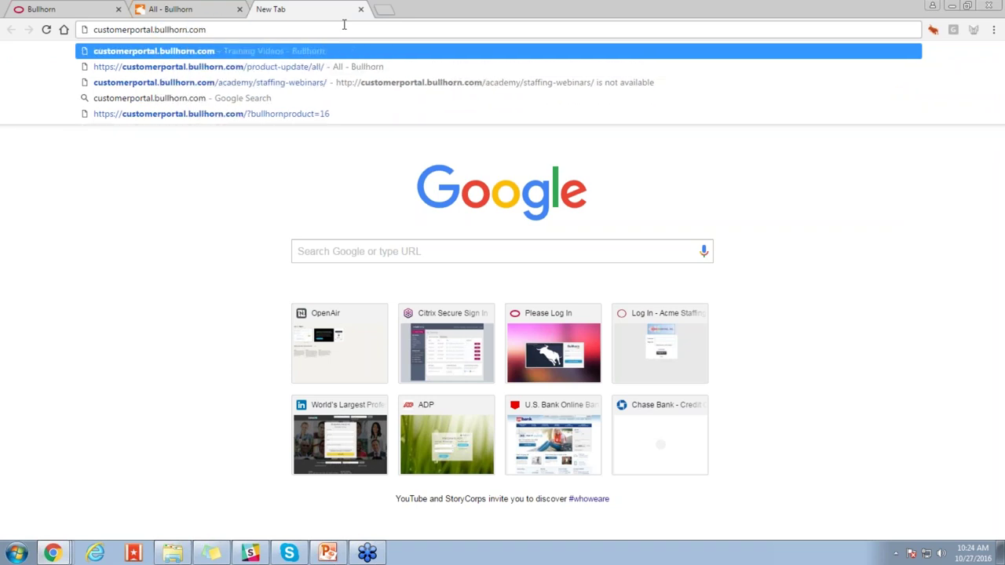
key("Return")
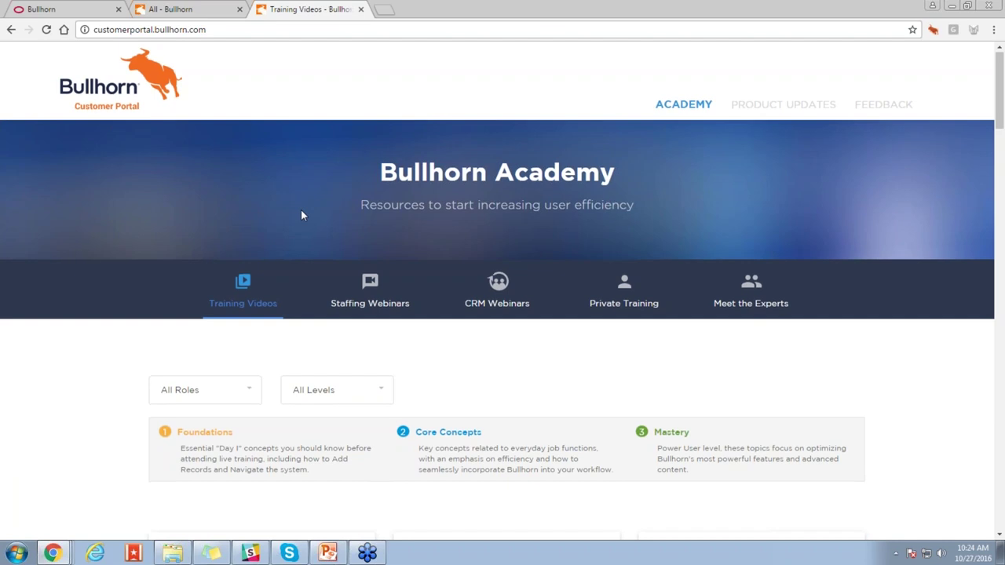
Look through the Training Videos for all roles and levels, including the Foundations videos and their Quick Reference Guides.
scroll(301, 215, "down", 2)
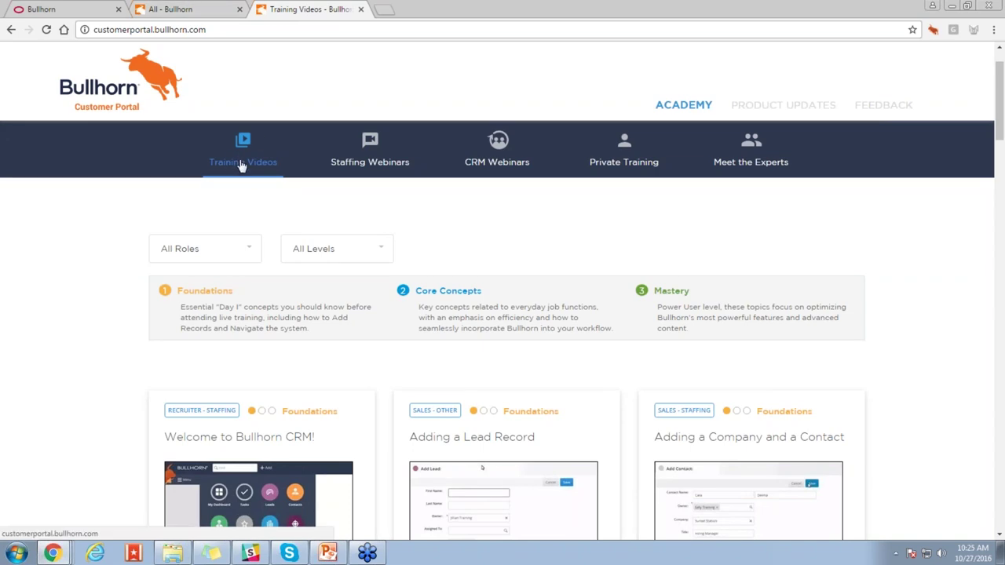
scroll(295, 250, "down", 1)
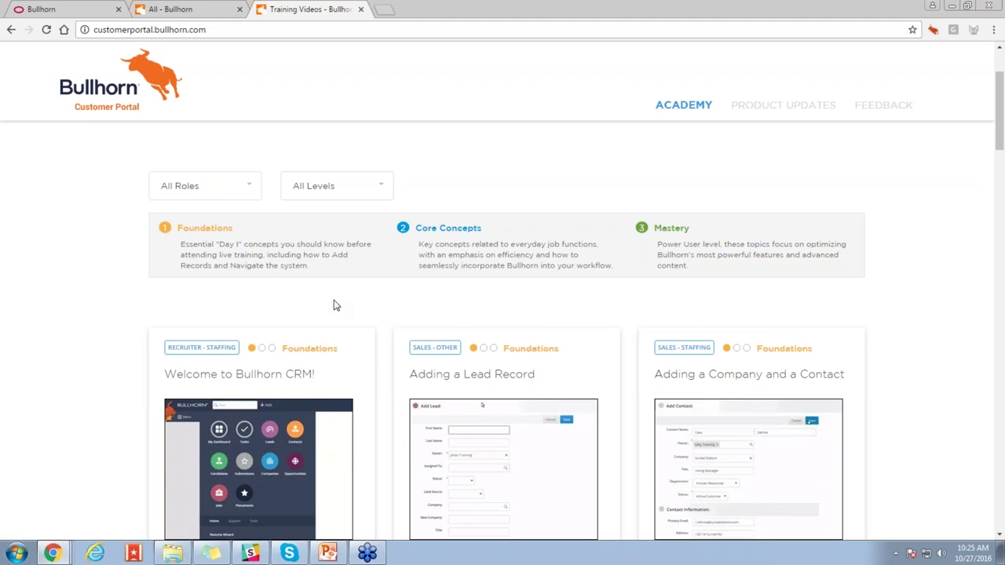
scroll(336, 305, "down", 1)
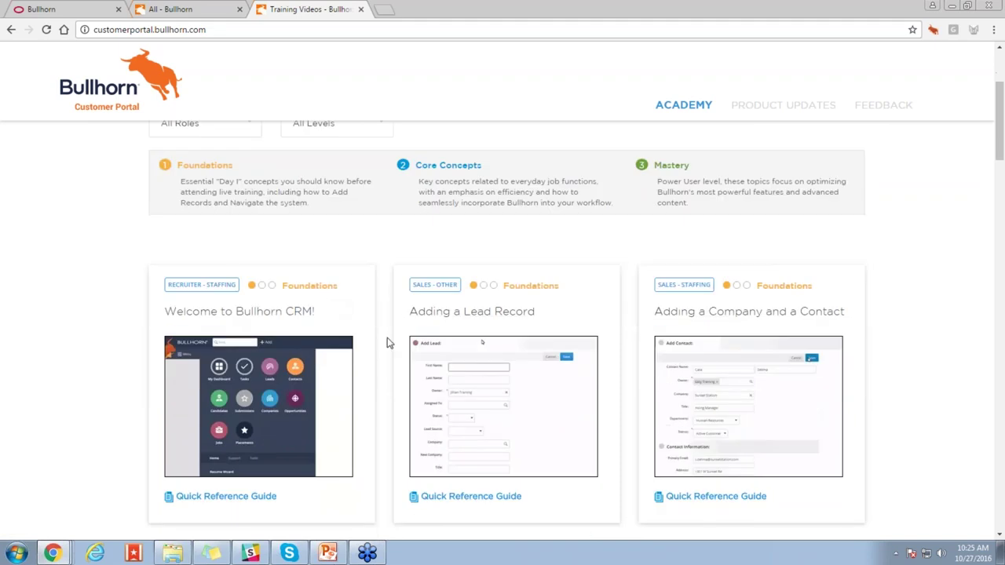
scroll(628, 345, "down", 3)
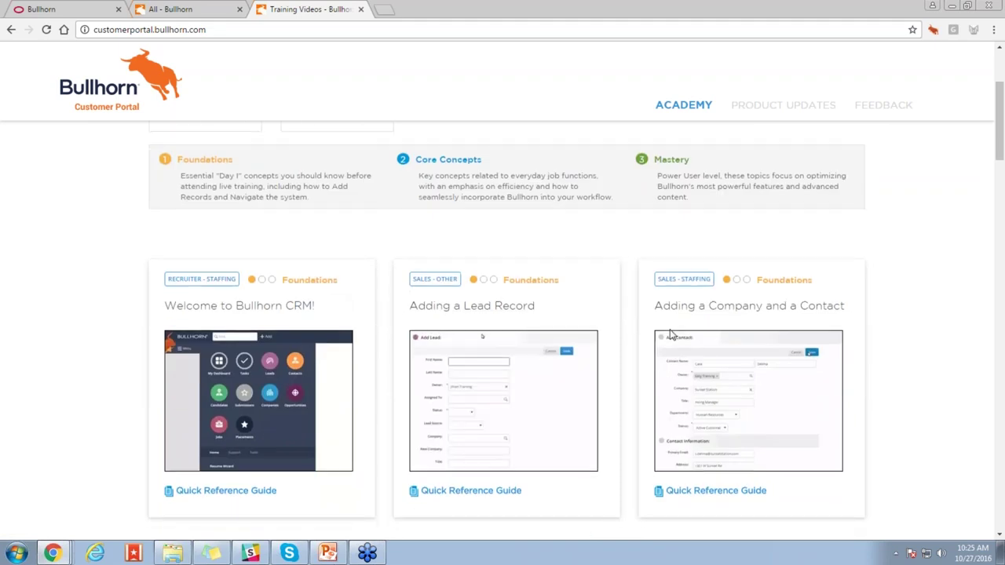
scroll(602, 363, "down", 3)
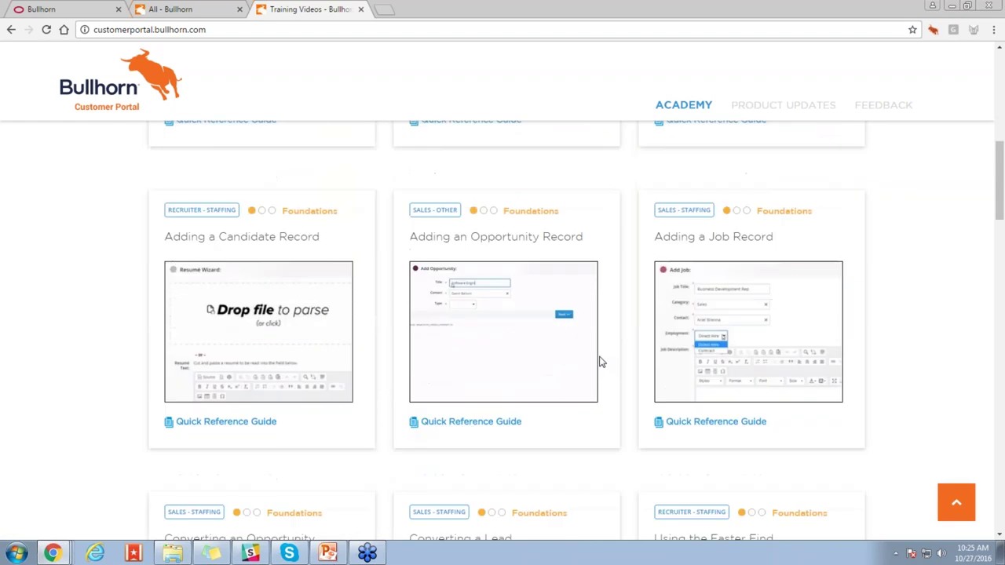
scroll(601, 362, "down", 2)
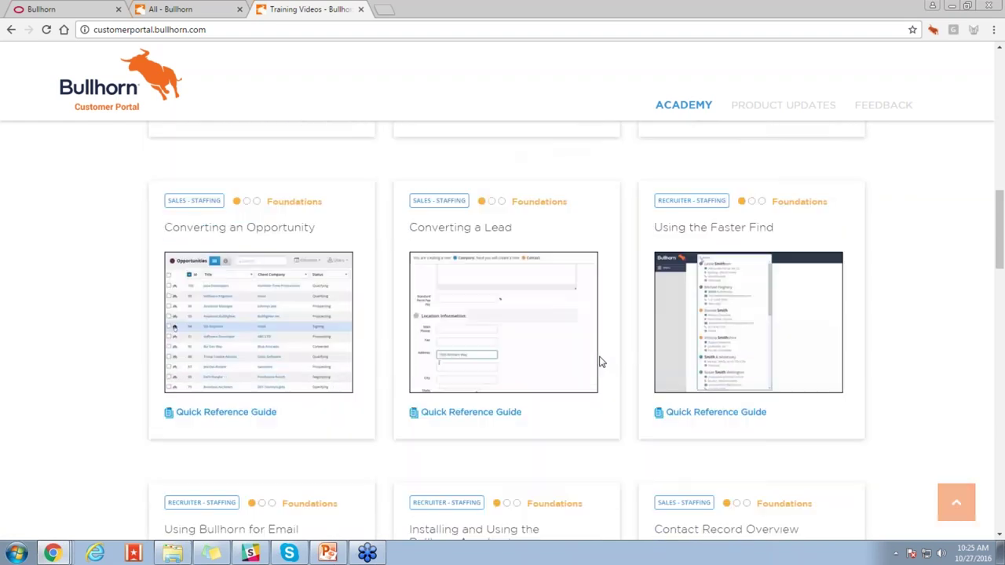
Return to the Training Videos filters and show the available choices for the level filter.
scroll(601, 362, "up", 2)
scroll(599, 362, "up", 10)
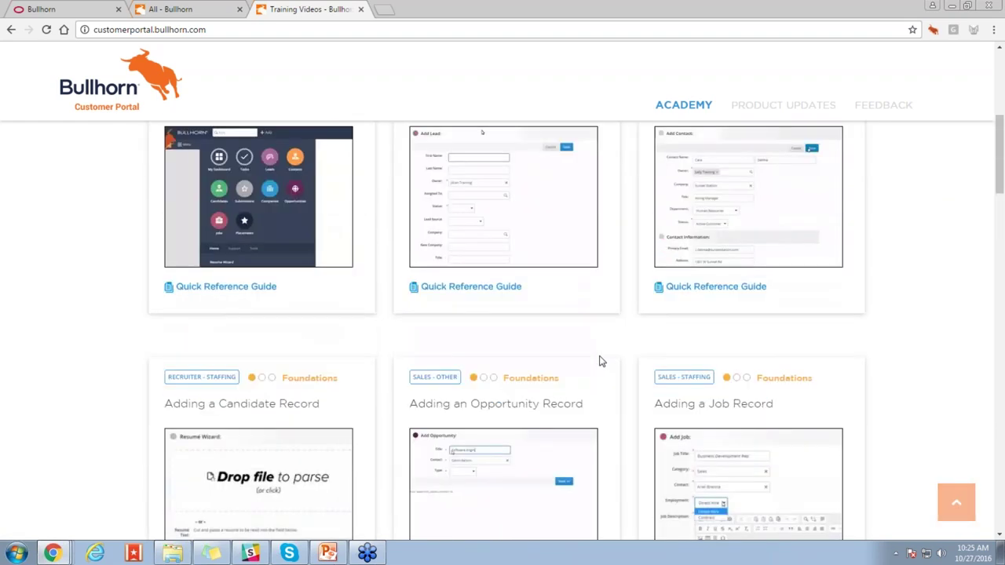
scroll(342, 400, "down", 2)
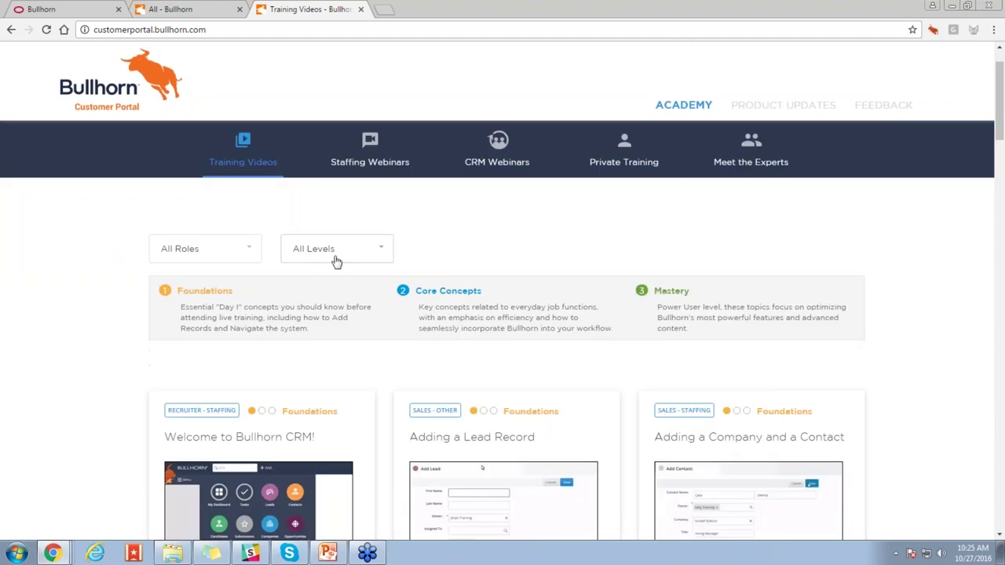
left_click(338, 259)
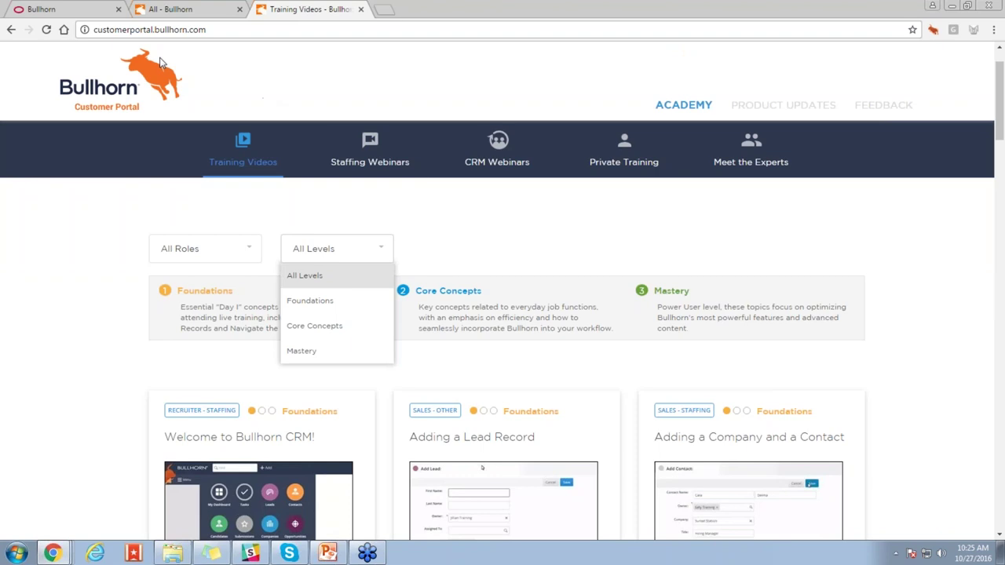
Show the Support links in the main Bullhorn application, and return to the customer portal's Training Videos page.
left_click(72, 13)
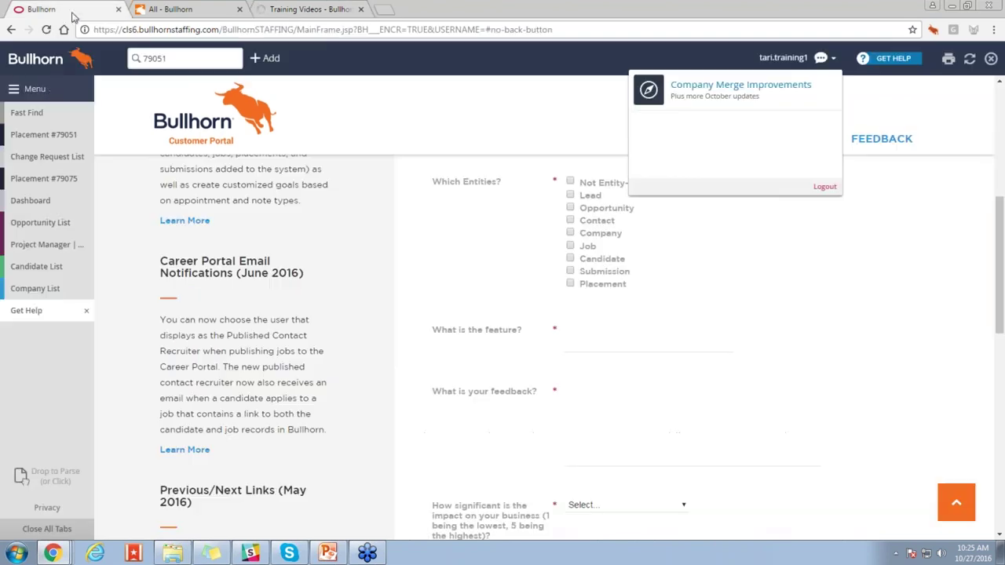
left_click(52, 90)
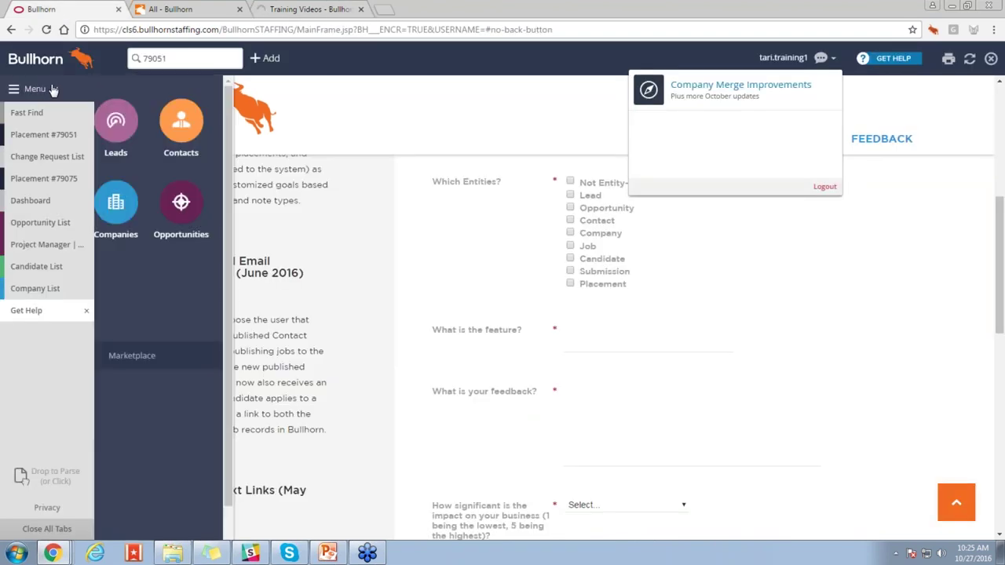
left_click(183, 355)
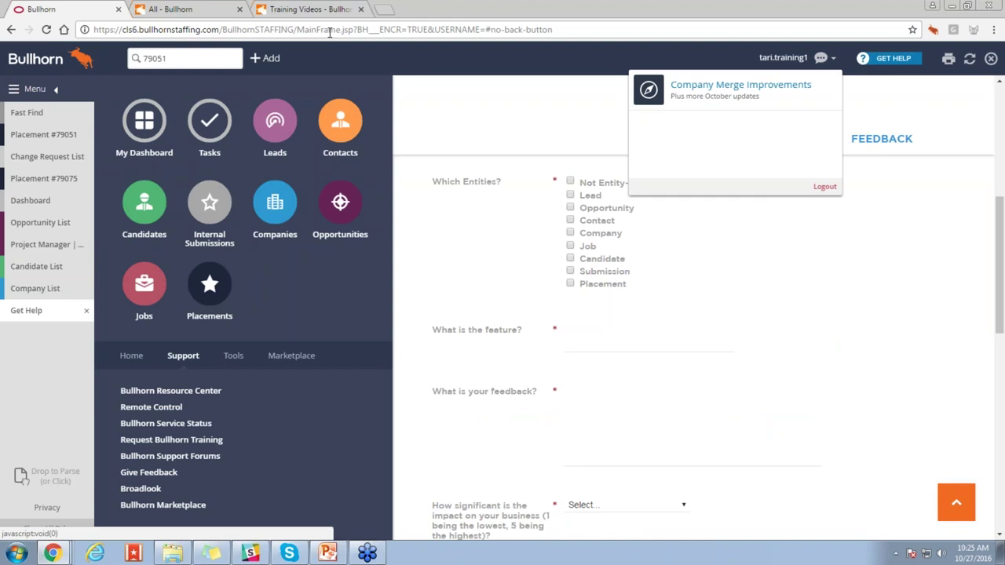
left_click(332, 15)
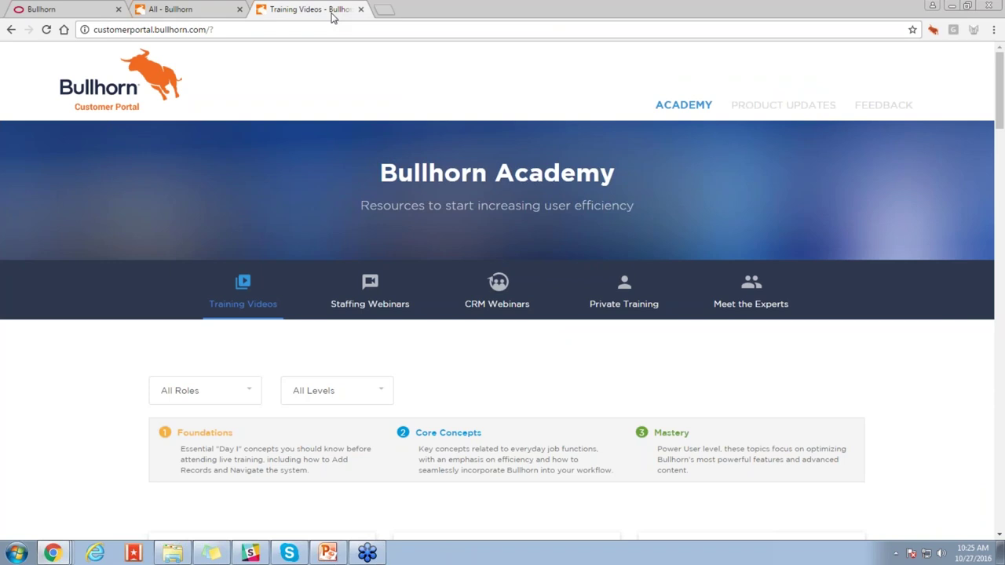
Open the Project Manager opportunity from the Opportunity List in the main Bullhorn application and start a copy of it.
left_click(110, 10)
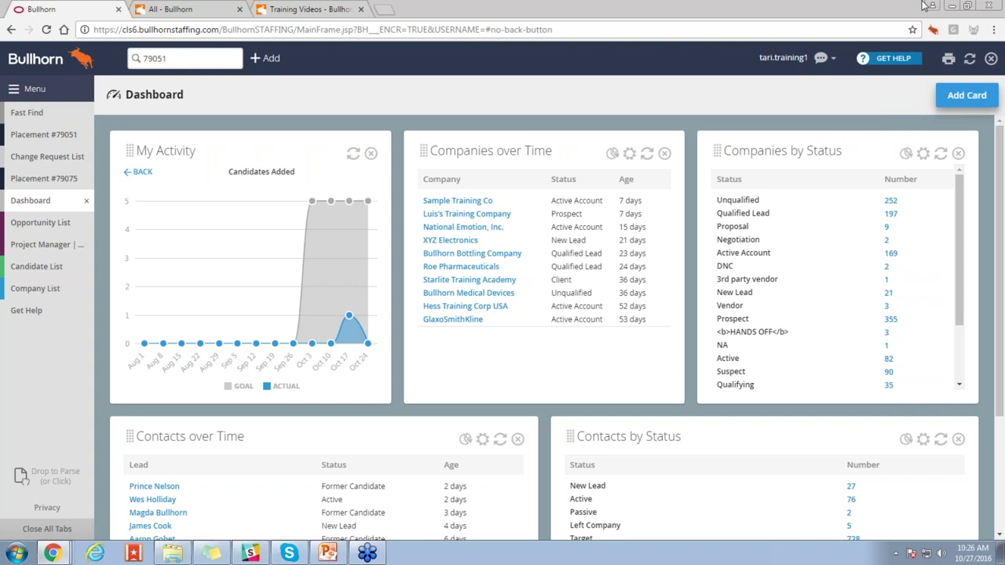
left_click(43, 226)
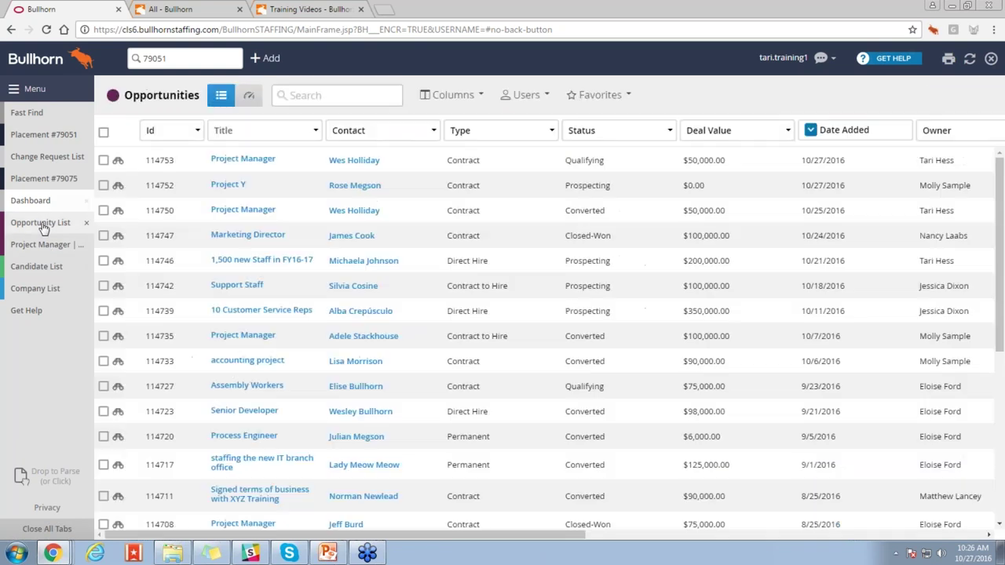
left_click(238, 211)
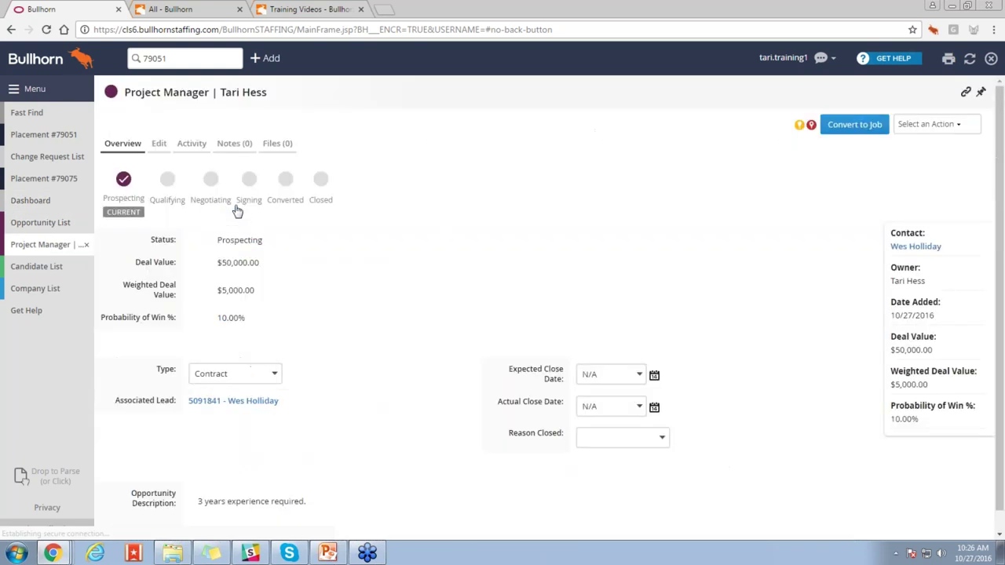
left_click(948, 124)
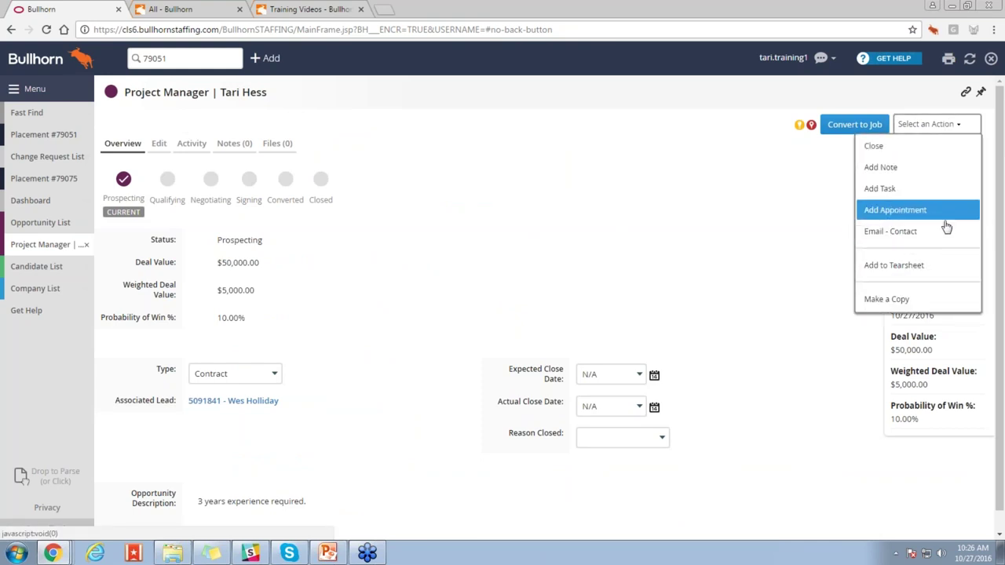
left_click(916, 298)
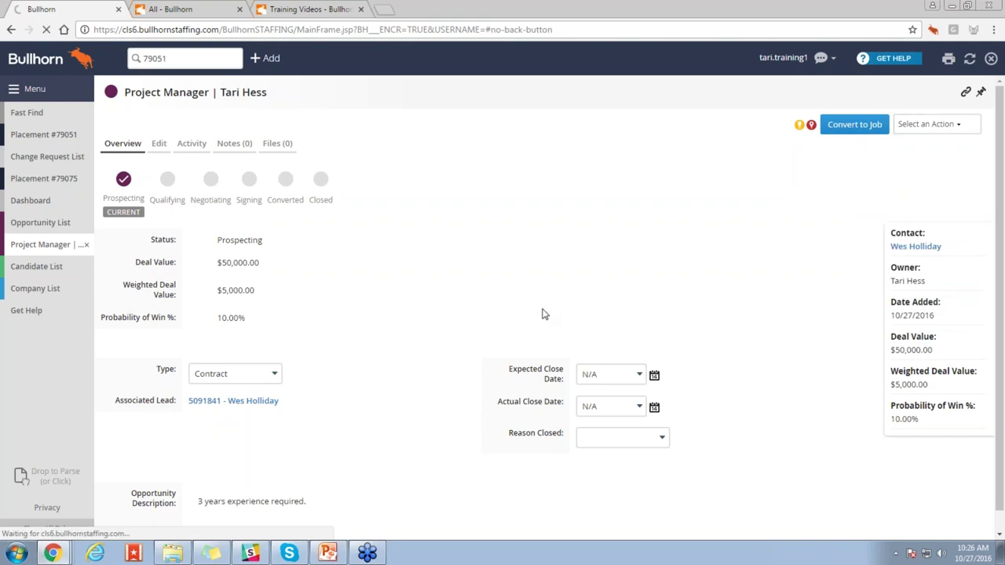
Review the copied opportunity's fields down to its description, close the unsaved form and return to the Dashboard.
scroll(542, 314, "down", 1)
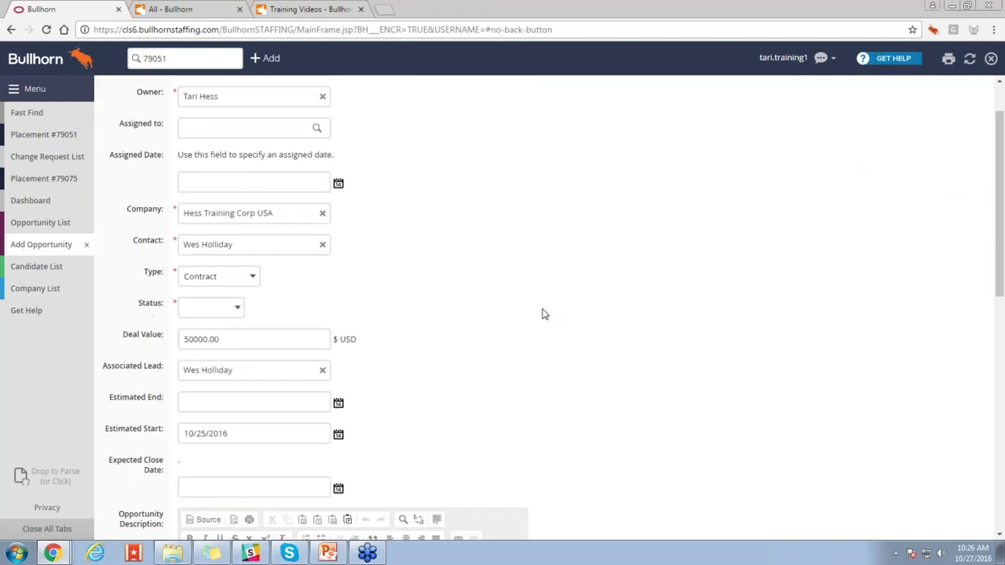
scroll(541, 314, "down", 3)
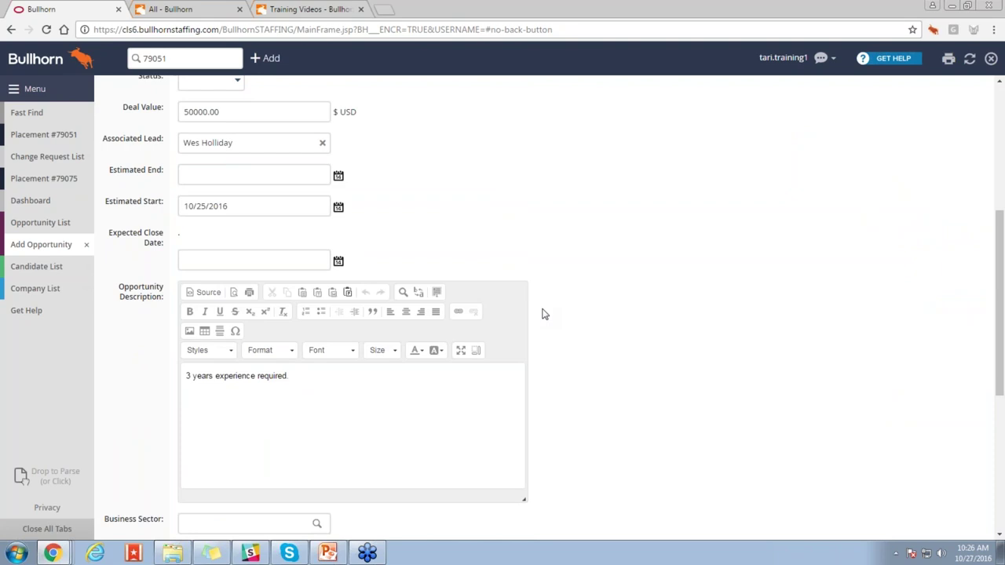
left_click(236, 260)
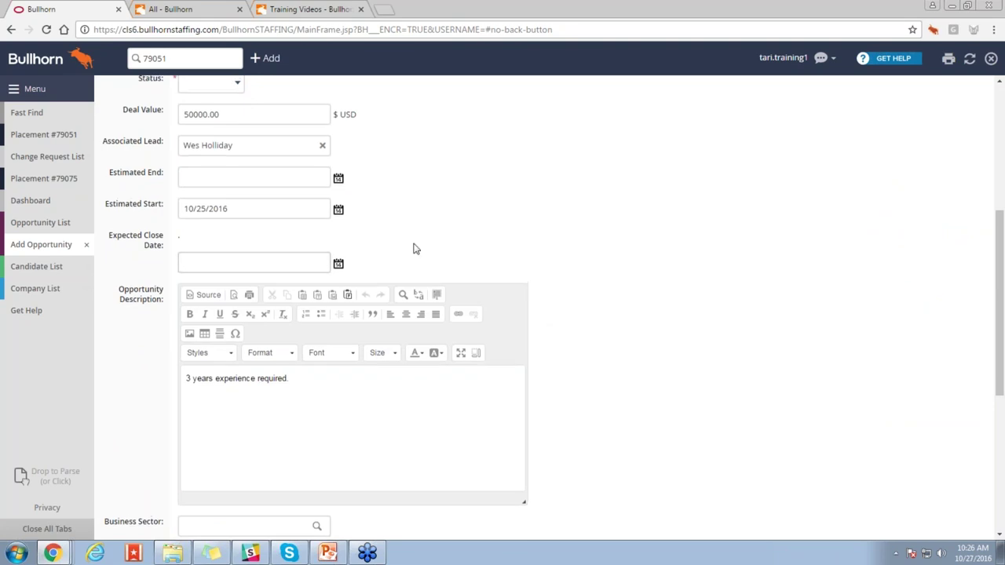
scroll(415, 247, "up", 5)
left_click(86, 244)
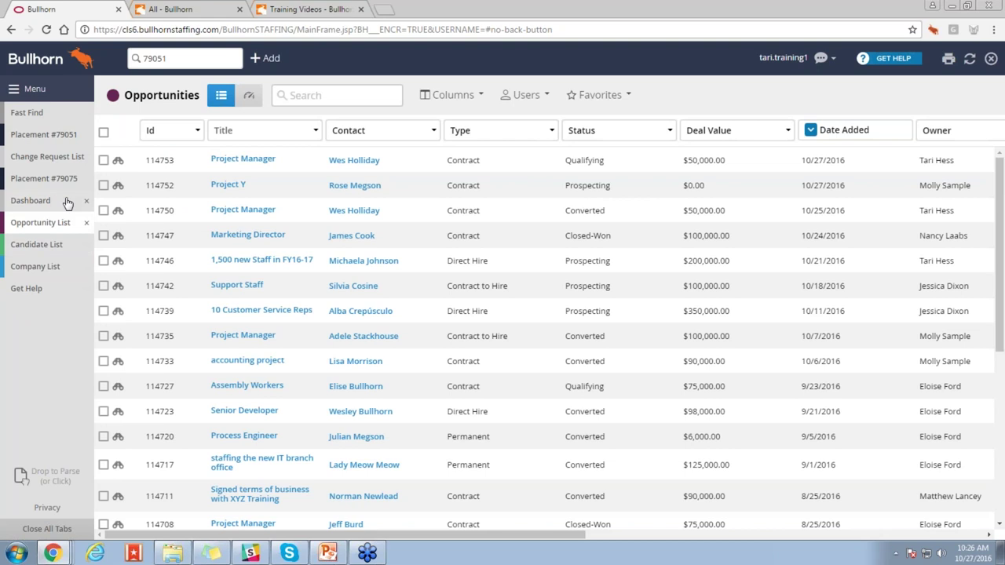
left_click(66, 203)
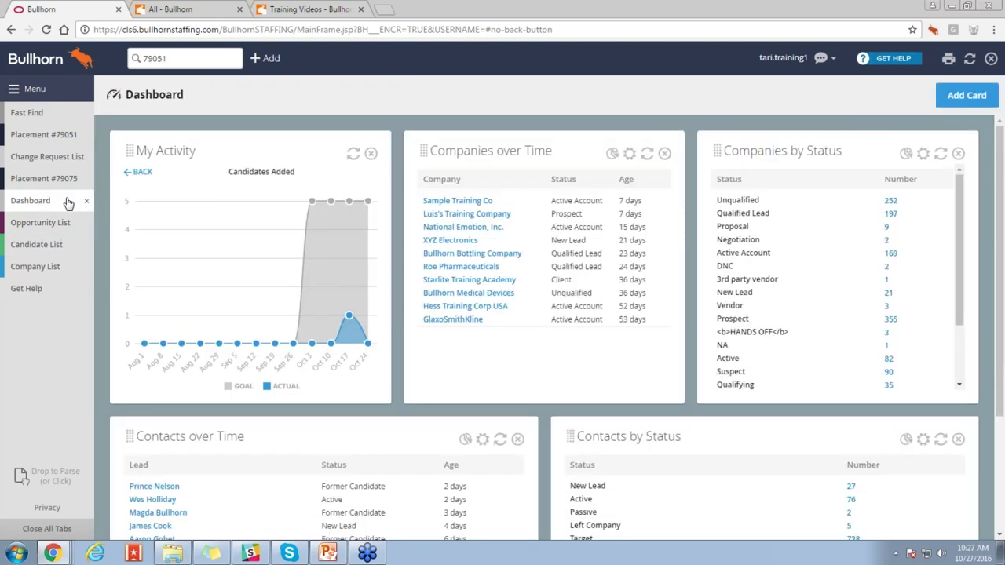